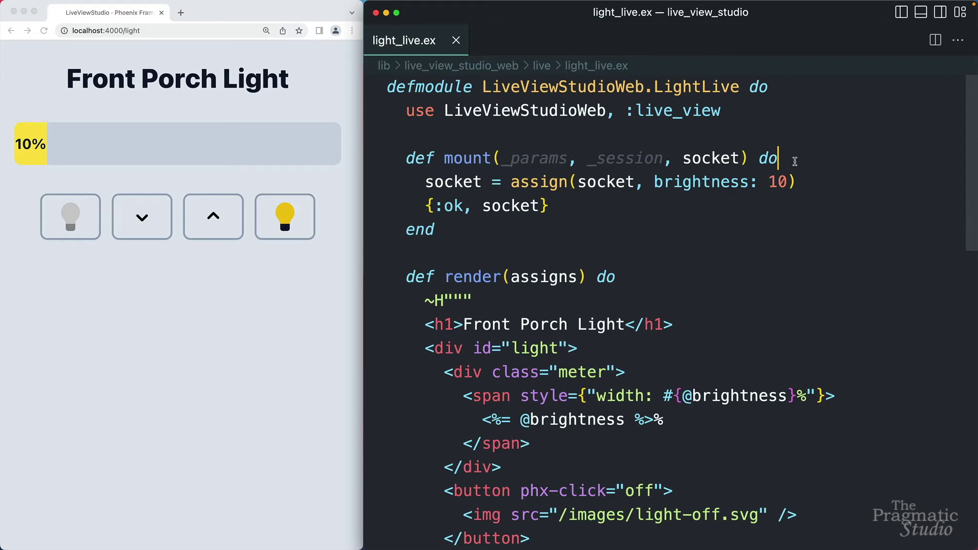
# Add IO.inspect(self(), label: "MOUNT") inside the mount function
pyautogui.press('Return')
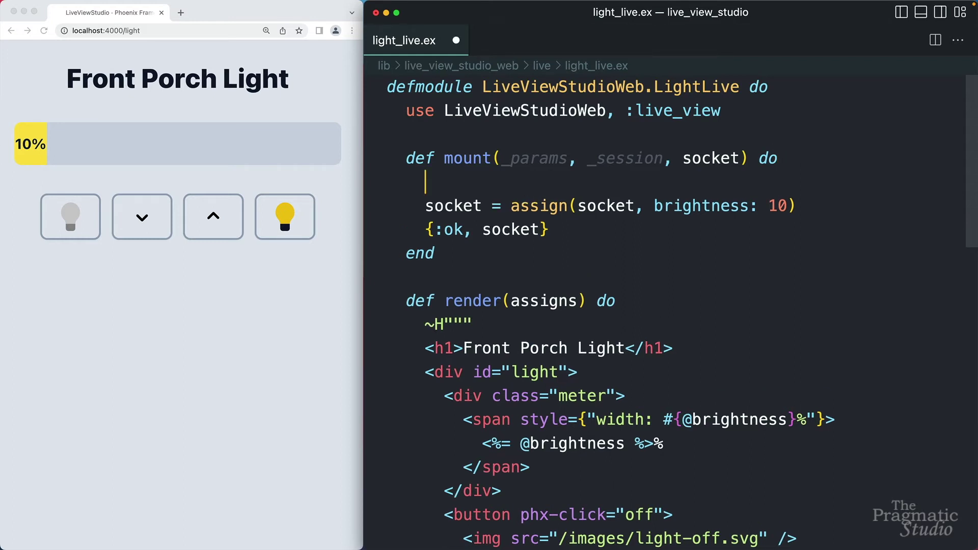
pyautogui.write('IO.')
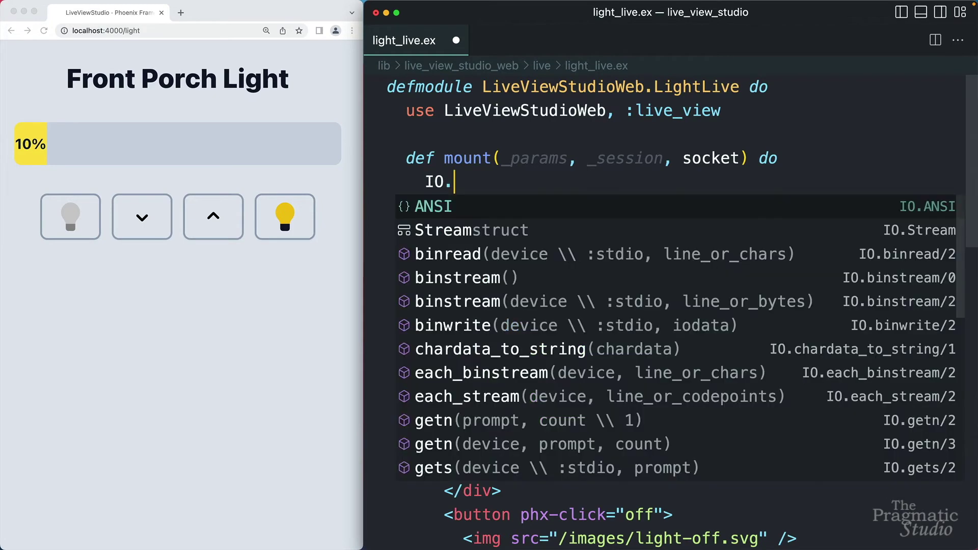
pyautogui.write('inspect')
pyautogui.press('Escape')
pyautogui.write('(')
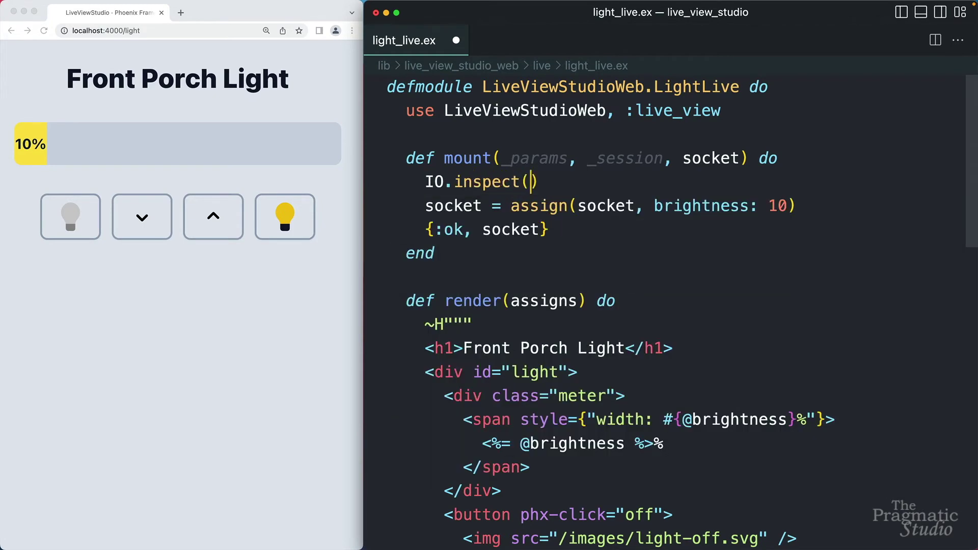
pyautogui.write('se')
pyautogui.write('lf(), lab')
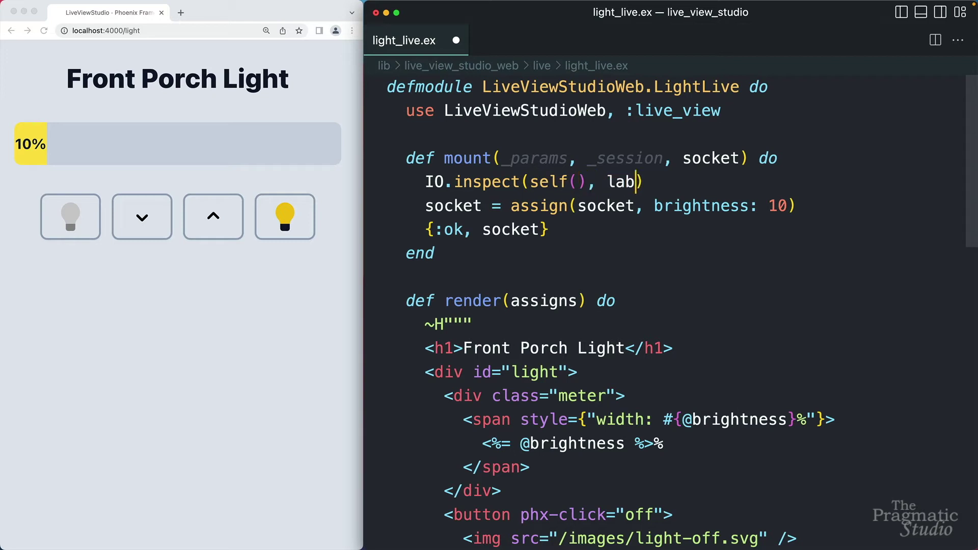
pyautogui.write('el: "MOUNT')
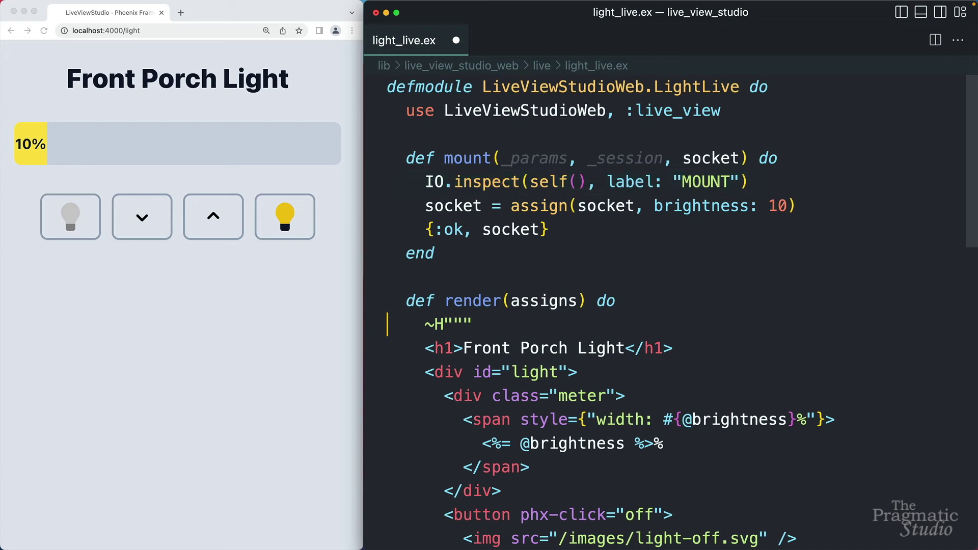
# Paste the inspect line into render and relabel it RENDER
pyautogui.press('Return')
pyautogui.write('IO.inspect(self(), label: "MOUNT")')
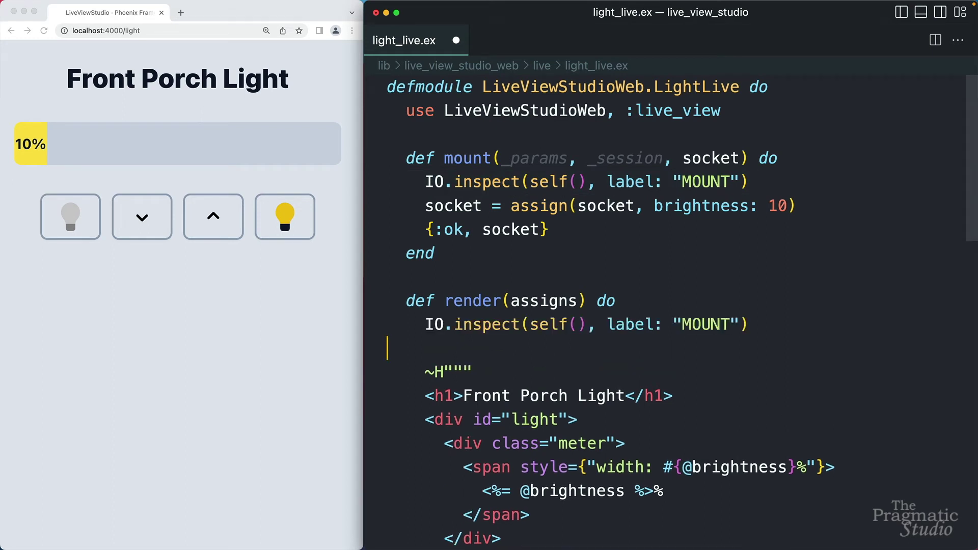
pyautogui.press('BackSpace')
pyautogui.press('Left')
pyautogui.press('Left')
pyautogui.hotkey('alt', 'shift', 'Left')
pyautogui.write('R')
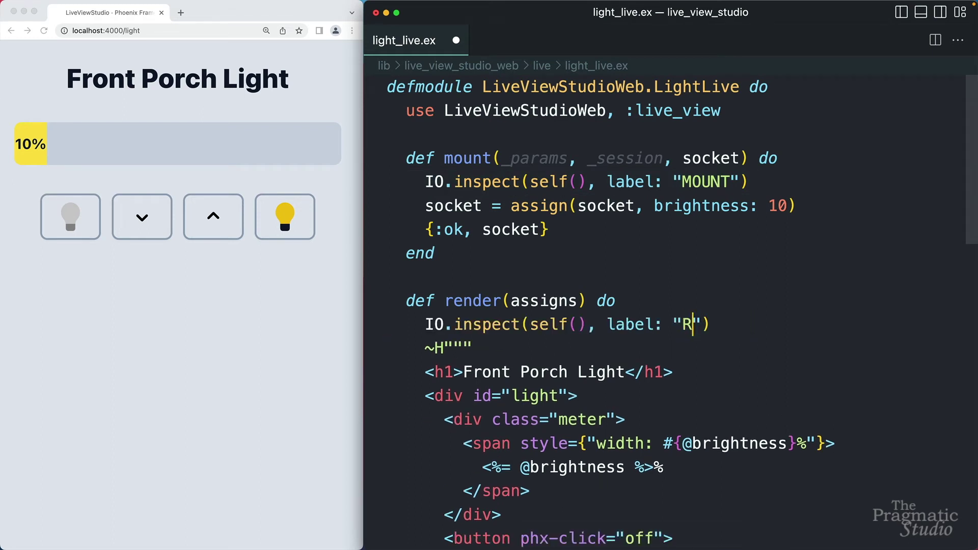
pyautogui.write('ENDER')
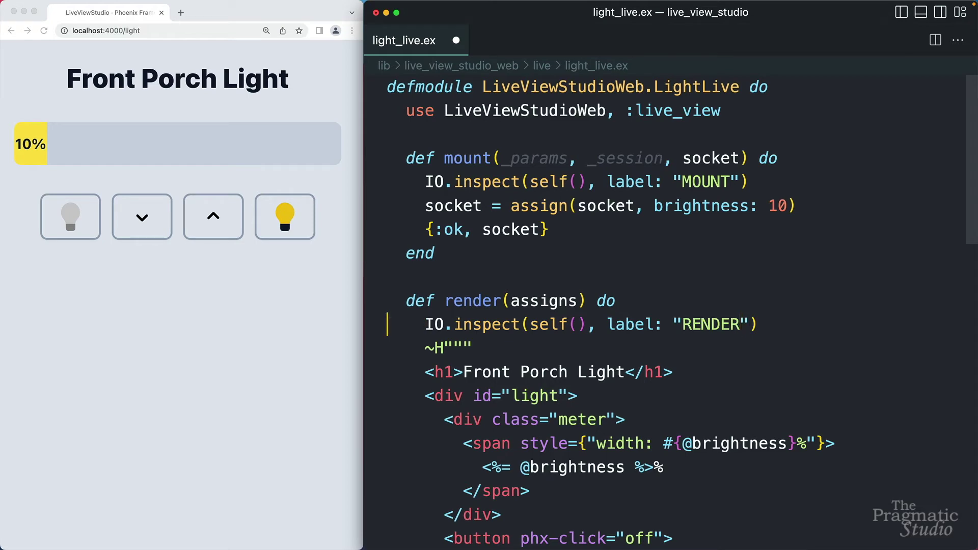
# Add the inspect line labelled ON to the "on" event handler and save the module
pyautogui.scroll(-3, 662, 306)
pyautogui.scroll(-3, 662, 306)
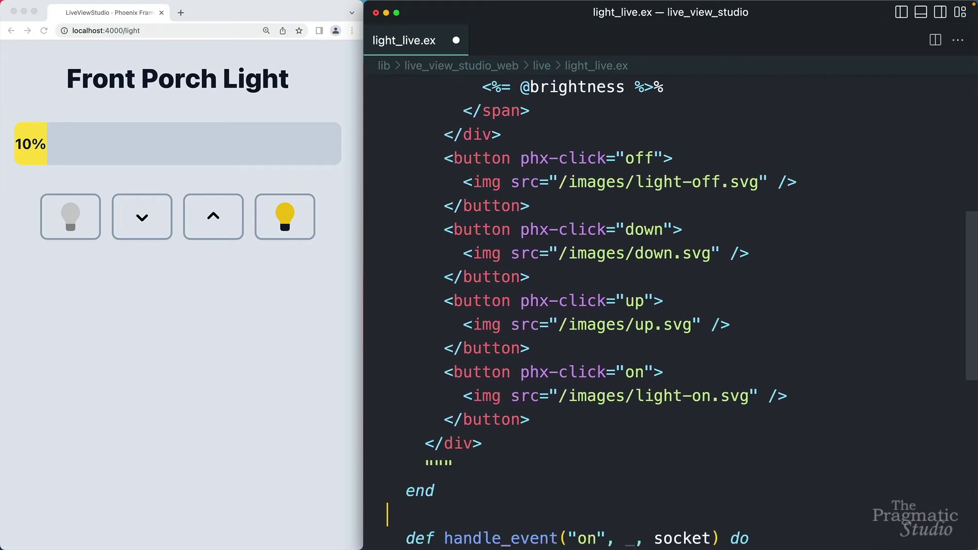
pyautogui.scroll(-2, 662, 305)
pyautogui.scroll(-1, 662, 306)
pyautogui.press('Return')
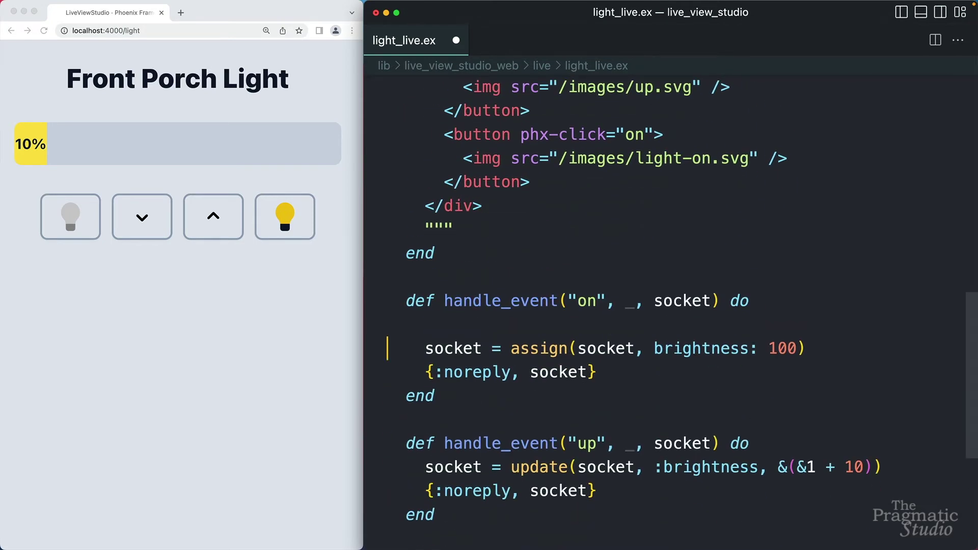
pyautogui.press('Up')
pyautogui.write('IO.inspect(self(), label: "RENDER")')
pyautogui.press('BackSpace')
pyautogui.press('Left')
pyautogui.press('Left')
pyautogui.press('Left')
pyautogui.hotkey('ctrl', 'd')
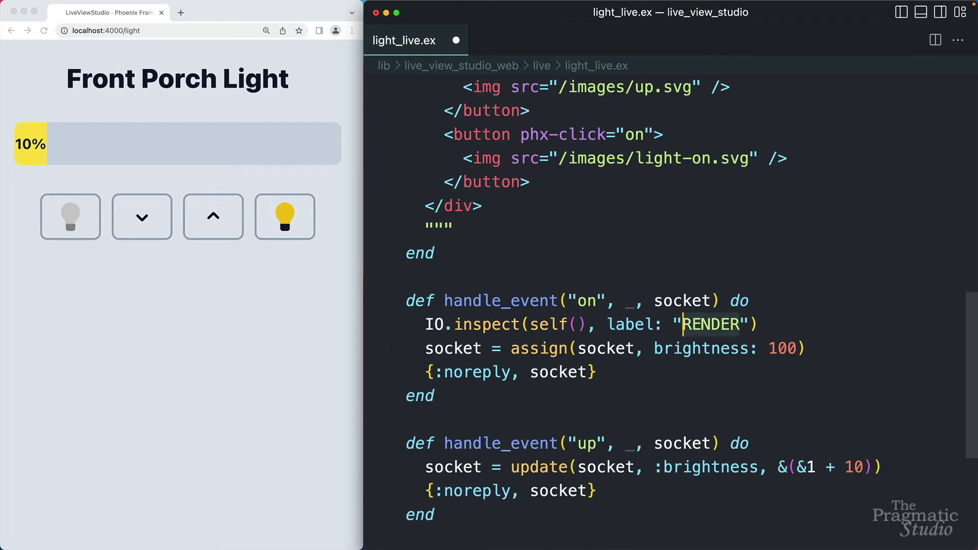
pyautogui.write('ON')
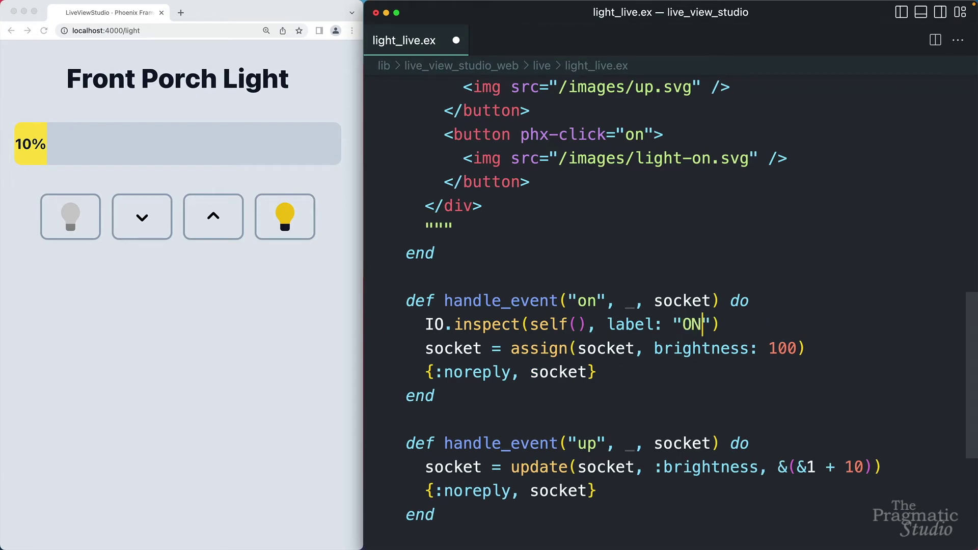
pyautogui.hotkey('ctrl', 's')
pyautogui.hotkey('alt', 'Tab')
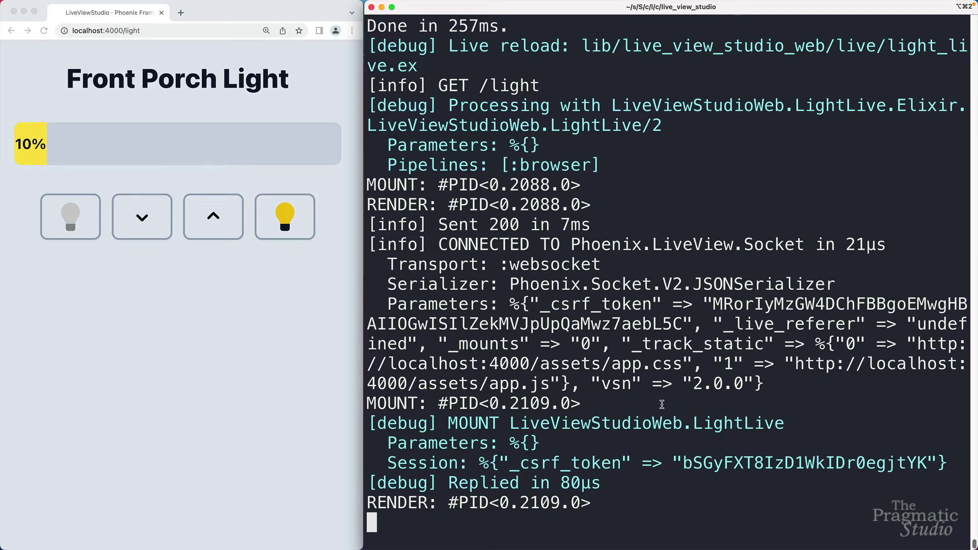
# Clear the server log, reload the light page, and highlight the GET /light request
pyautogui.press('Return')
pyautogui.press('Return')
pyautogui.press('Return')
pyautogui.press('Return')
pyautogui.press('Return')
pyautogui.press('Return')
pyautogui.press('Return')
pyautogui.press('Return')
pyautogui.press('Return')
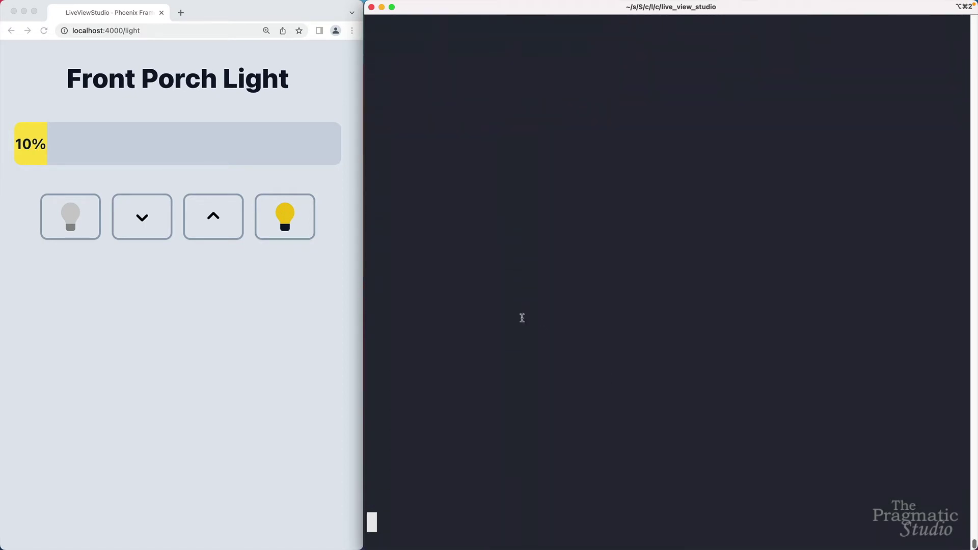
pyautogui.click(320, 369)
pyautogui.hotkey('ctrl', 'r')
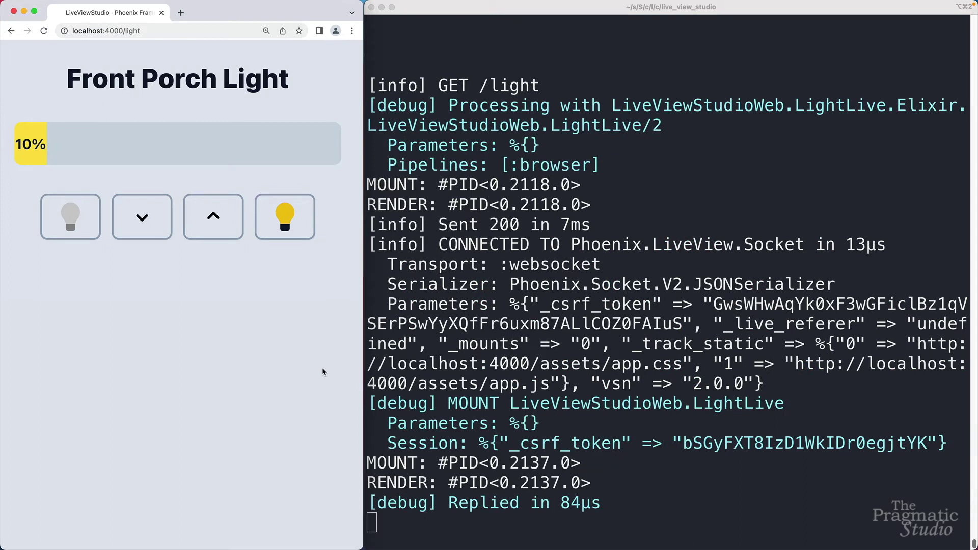
pyautogui.doubleClick(460, 86)
pyautogui.moveTo(481, 85); pyautogui.dragTo(539, 87)
# Highlight the first MOUNT and RENDER entries under PID 2118 and the 'Sent 200 in 7ms' line
pyautogui.doubleClick(394, 184)
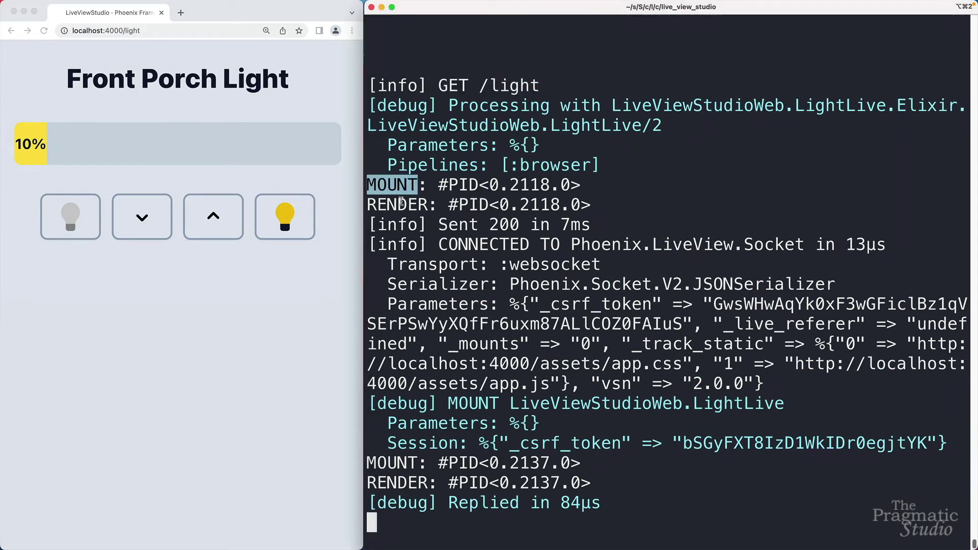
pyautogui.doubleClick(402, 203)
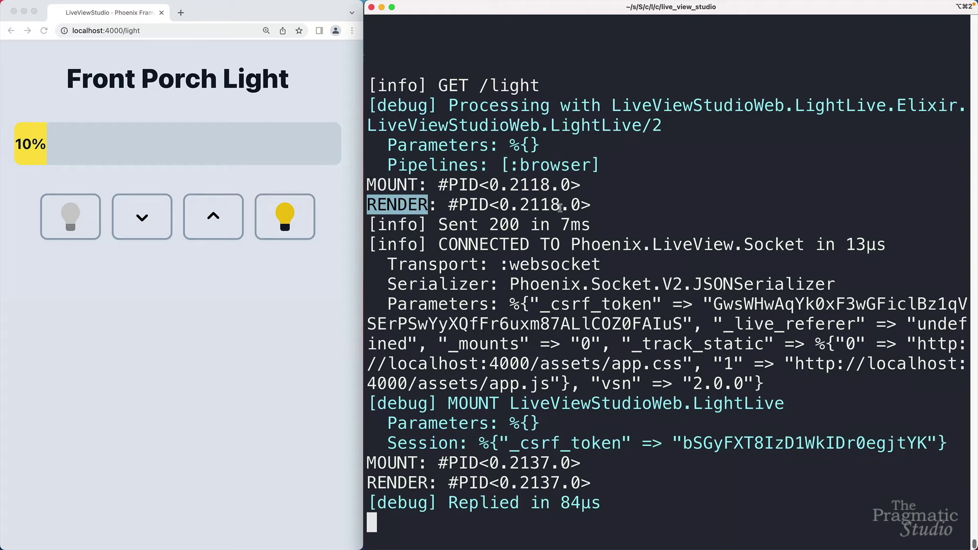
pyautogui.doubleClick(512, 183)
pyautogui.moveTo(520, 204); pyautogui.dragTo(560, 204)
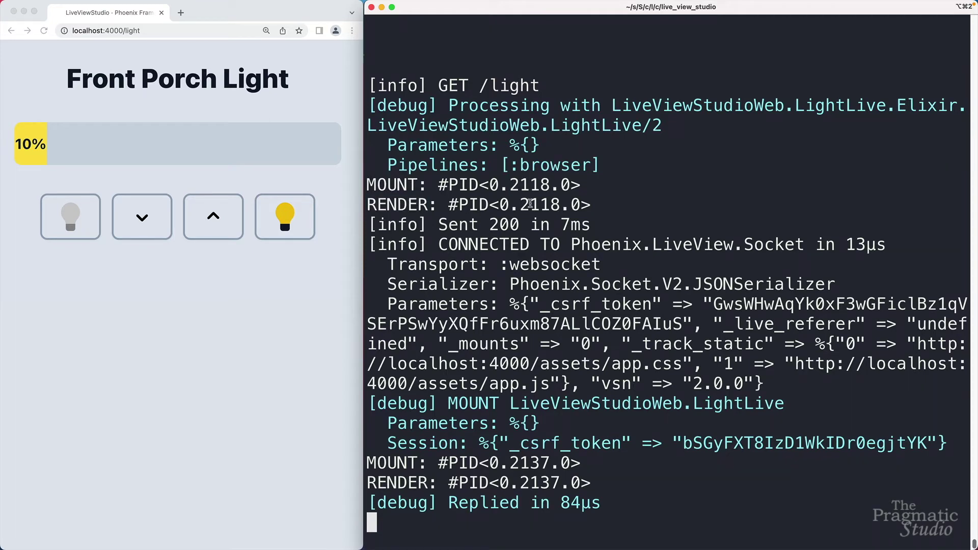
pyautogui.tripleClick(558, 226)
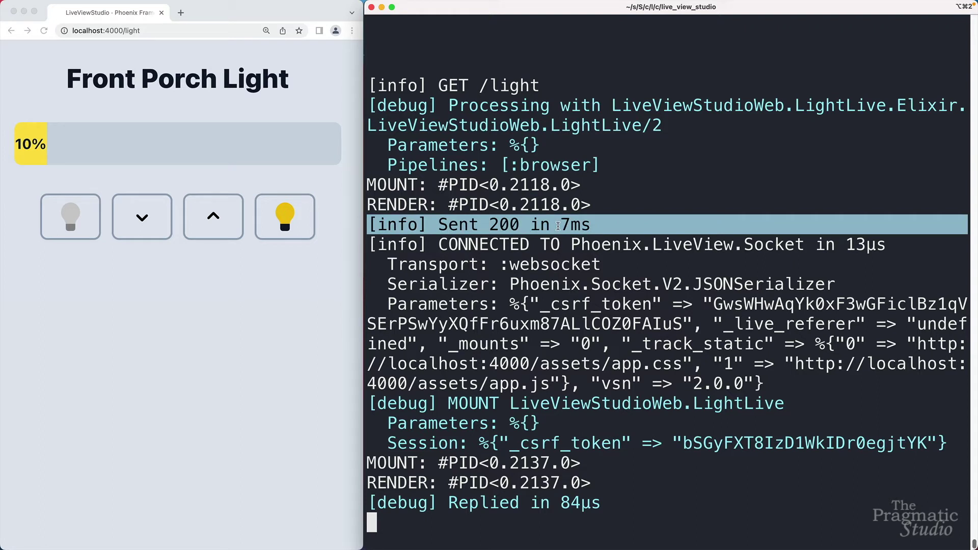
# Highlight the LiveView socket connection and the second MOUNT and RENDER entries under PID 2137
pyautogui.tripleClick(555, 243)
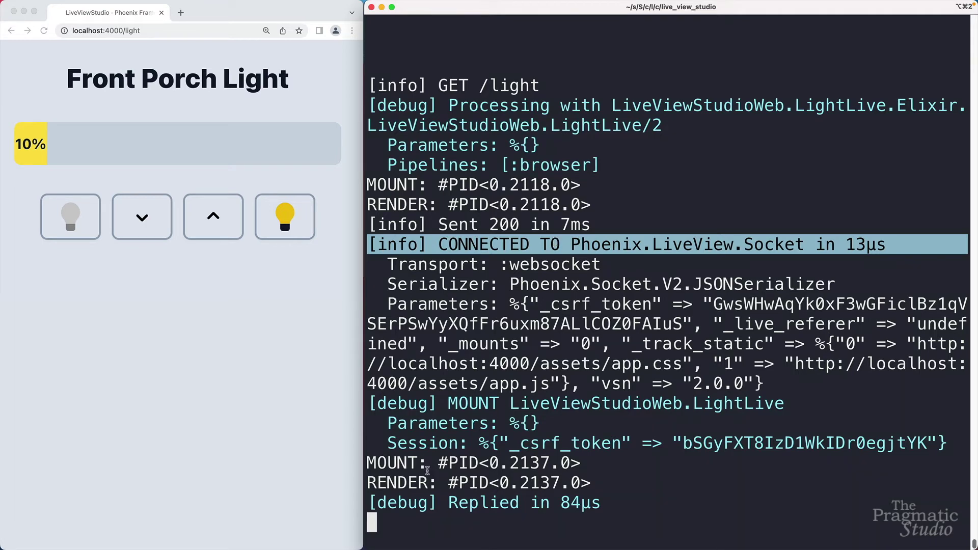
pyautogui.doubleClick(404, 465)
pyautogui.doubleClick(405, 482)
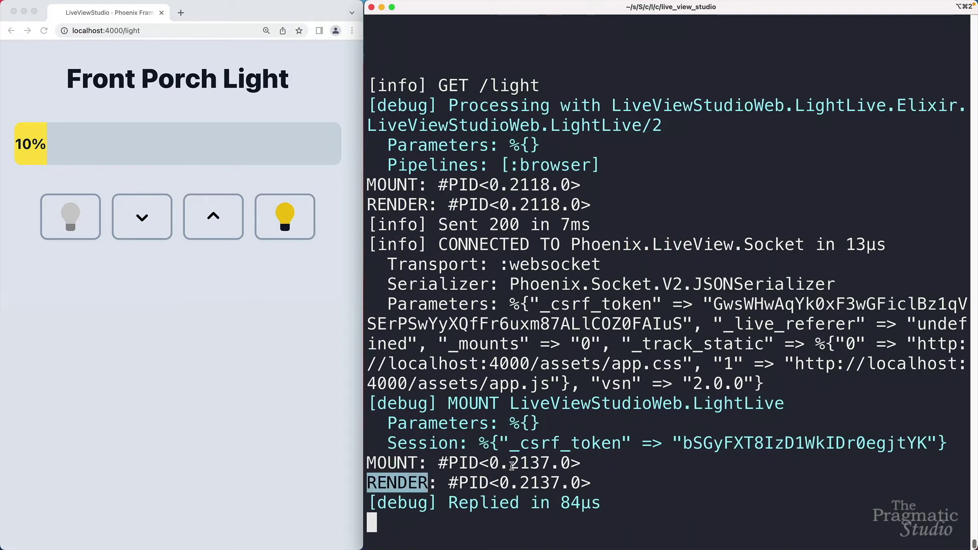
pyautogui.moveTo(511, 464)
pyautogui.mouseDown()
pyautogui.moveTo(560, 464)
pyautogui.moveTo(560, 483)
pyautogui.mouseUp()
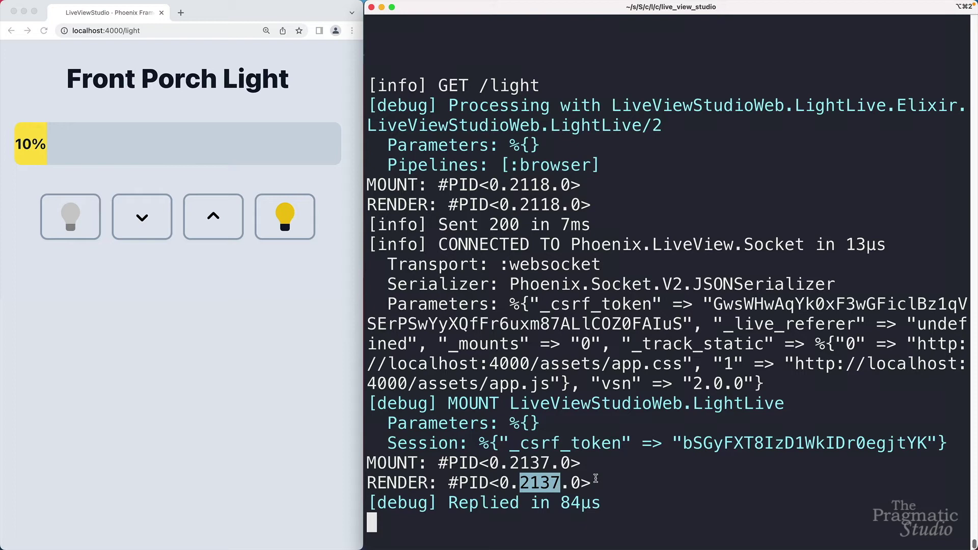
# Turn the light on to 100% and highlight the ON and RENDER entries under PID 2137
pyautogui.click(259, 270)
pyautogui.click(291, 221)
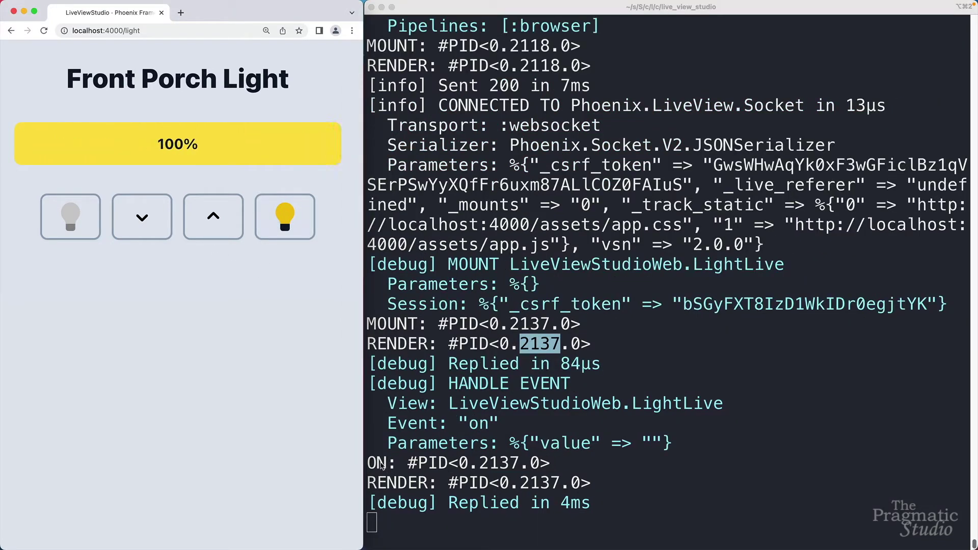
pyautogui.doubleClick(380, 463)
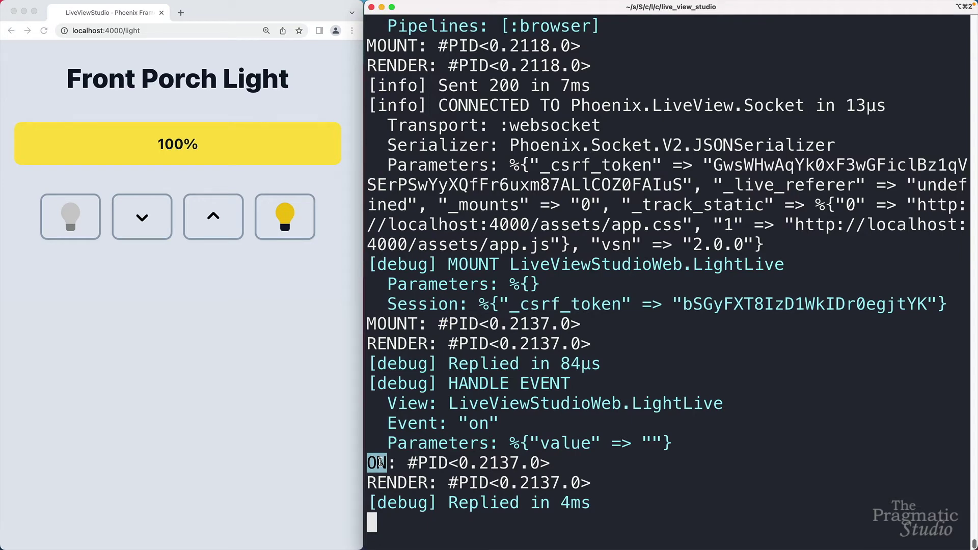
pyautogui.moveTo(485, 465); pyautogui.dragTo(521, 466)
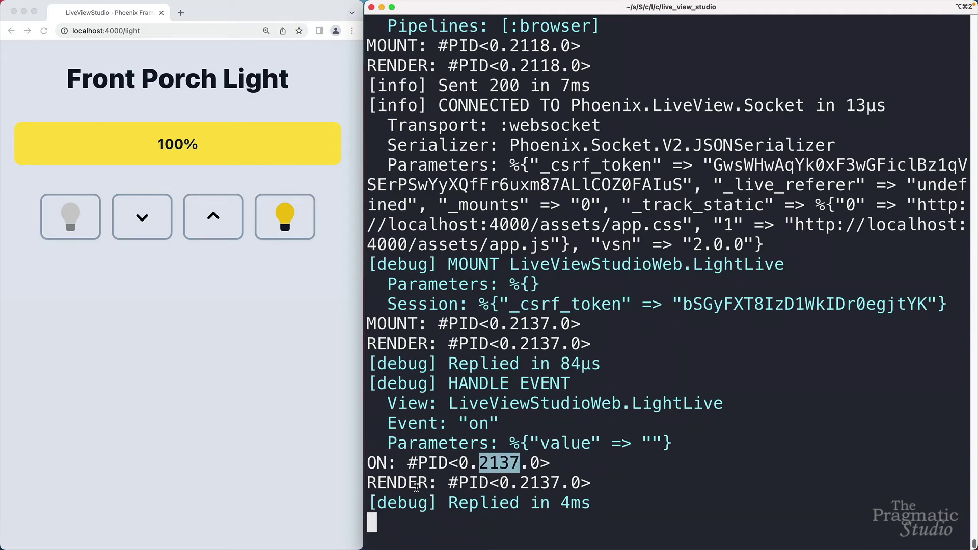
pyautogui.doubleClick(415, 487)
pyautogui.moveTo(517, 487); pyautogui.dragTo(559, 486)
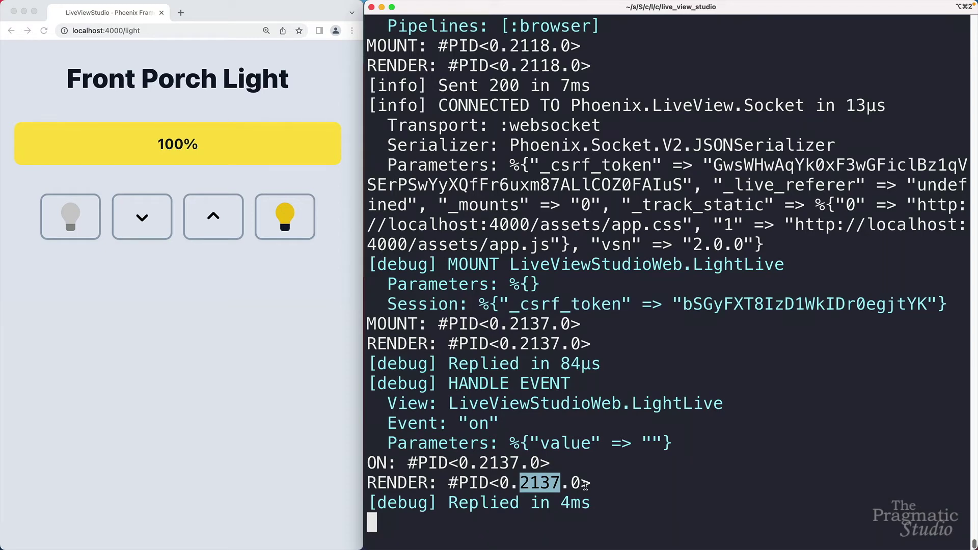
pyautogui.click(454, 517)
# Insert raise "🔥" right after the inspect call in the "on" handler of light_live.ex
pyautogui.press('super+Tab')
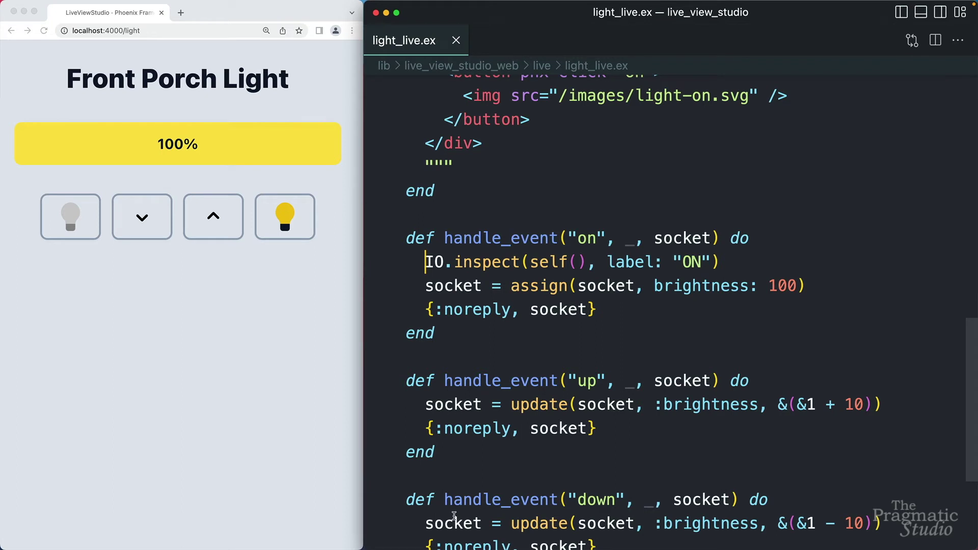
pyautogui.press('Down')
pyautogui.press('Return')
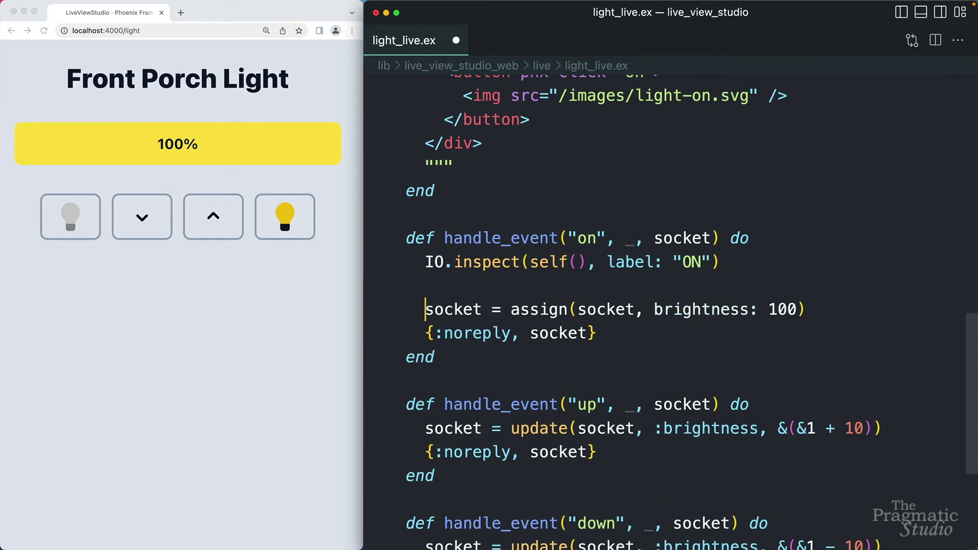
pyautogui.press('Return')
pyautogui.press('Up')
pyautogui.press('Return')
pyautogui.press('Up')
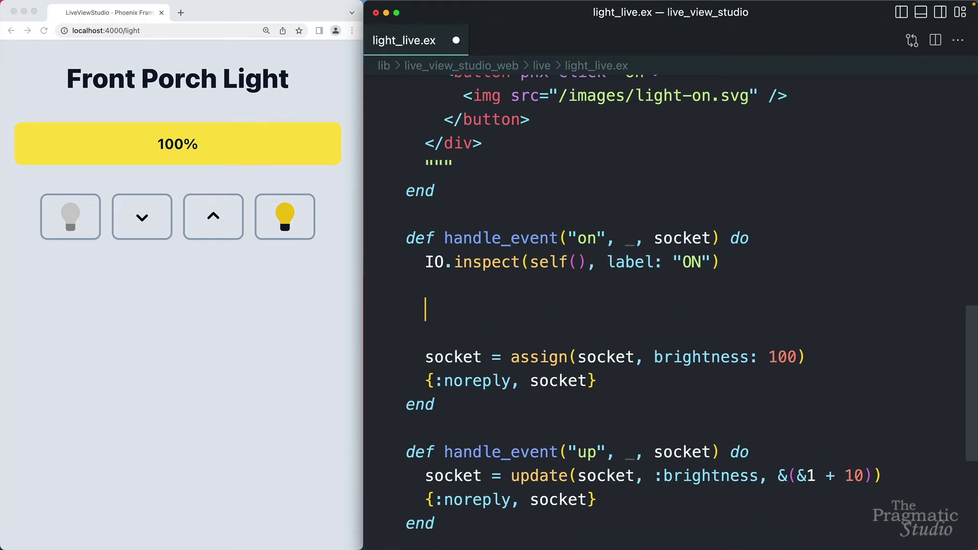
pyautogui.write('raise "')
pyautogui.press('ctrl+super+space')
pyautogui.click(488, 365)
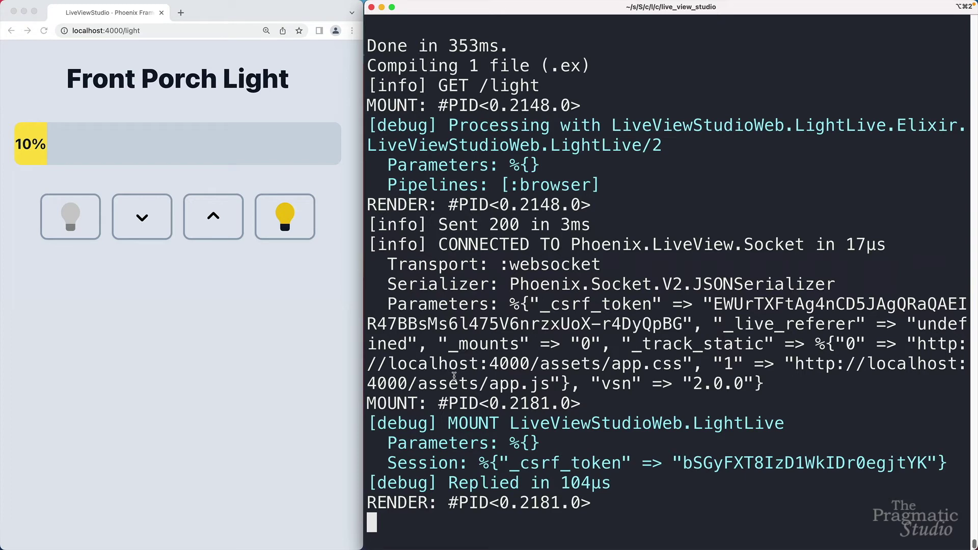
# Mark PID 2181 in the log and turn the light on to trigger the crash
pyautogui.moveTo(510, 403); pyautogui.dragTo(544, 403)
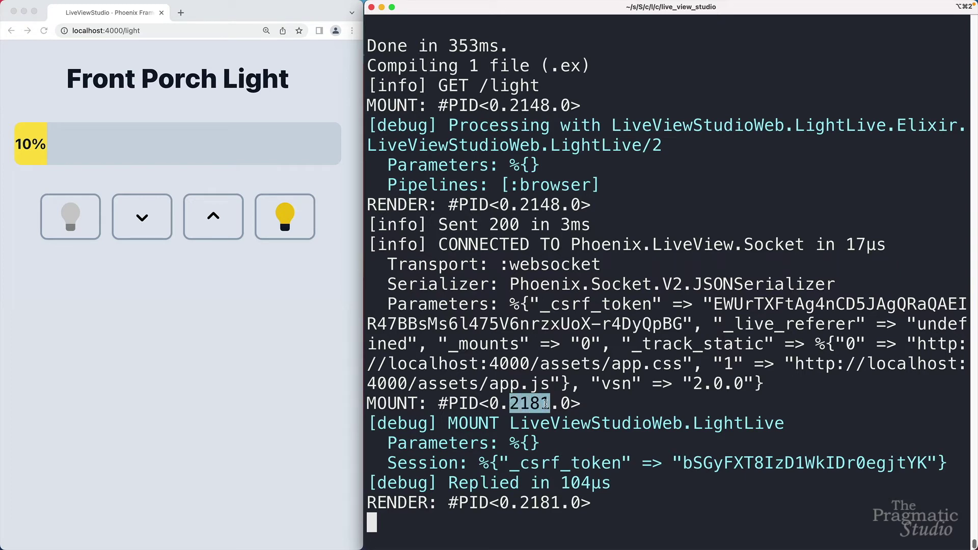
pyautogui.click(275, 227)
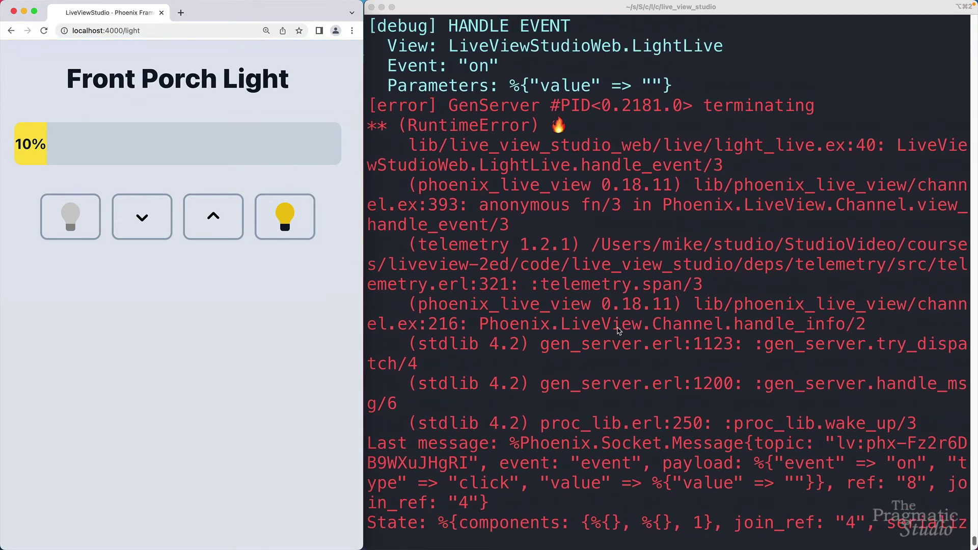
pyautogui.scroll(1, 619, 331)
pyautogui.scroll(1, 523, 234)
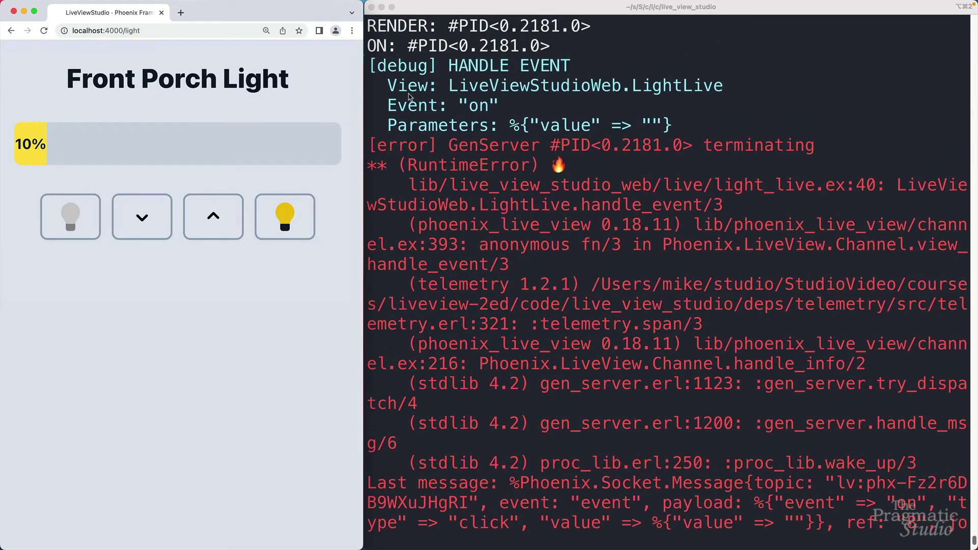
# Point out the ON label, the RuntimeError and process termination, then the new PID 2189
pyautogui.doubleClick(375, 47)
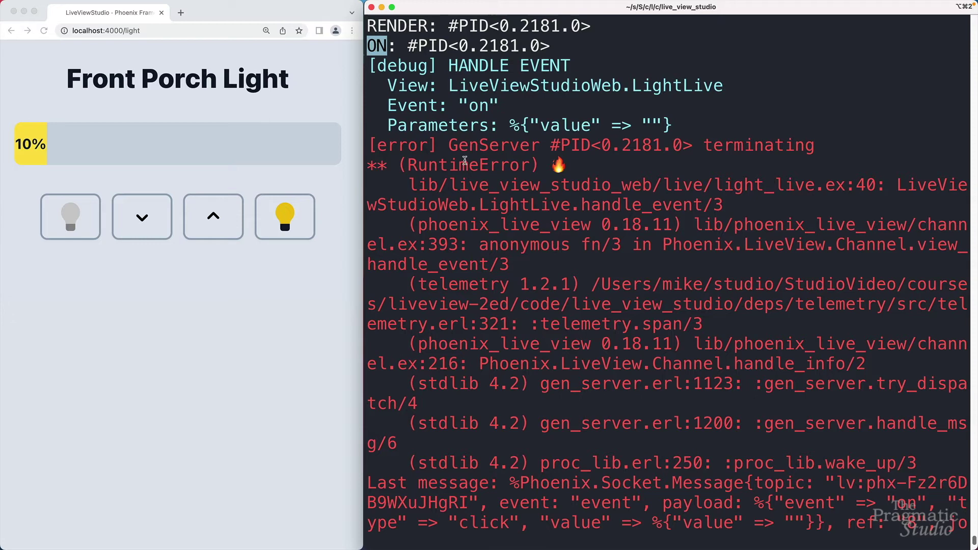
pyautogui.doubleClick(465, 163)
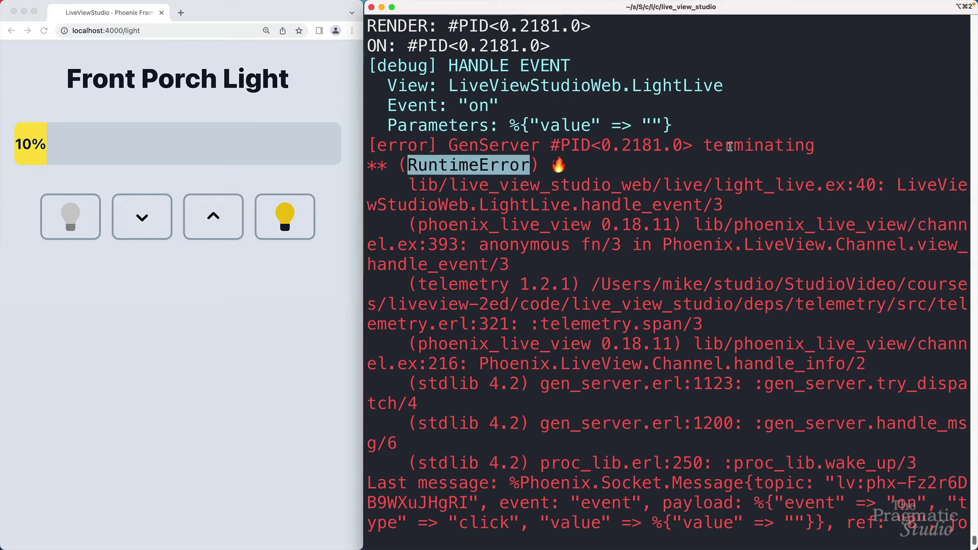
pyautogui.doubleClick(730, 146)
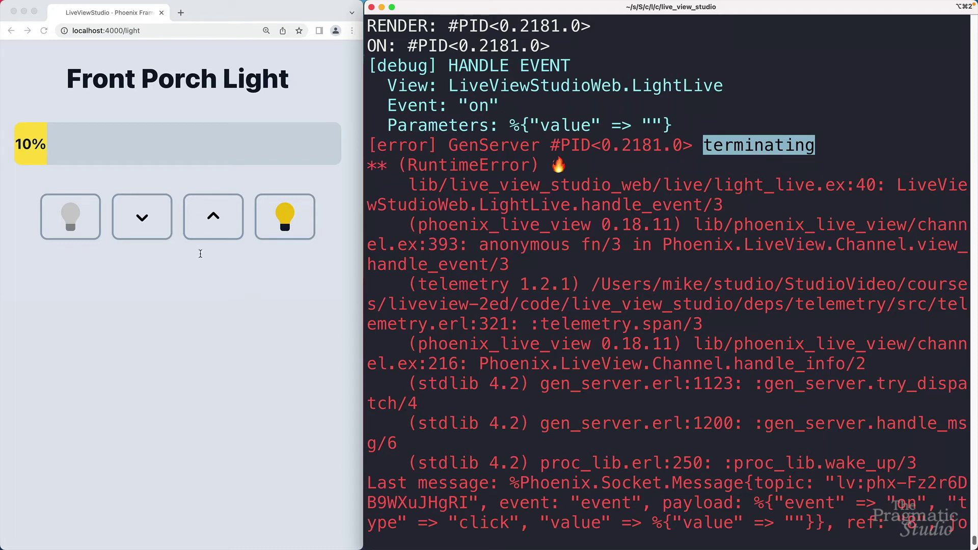
pyautogui.scroll(-5, 532, 351)
pyautogui.scroll(-5, 531, 351)
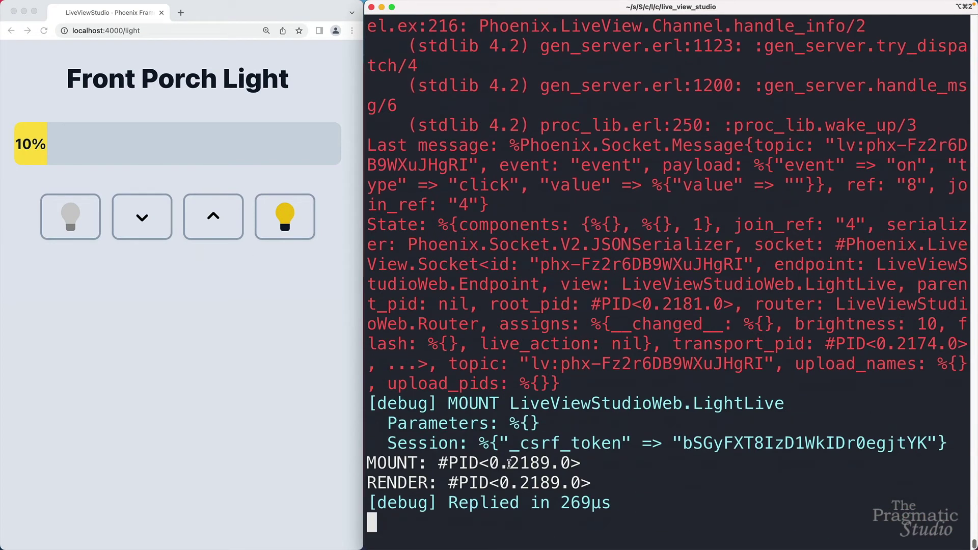
pyautogui.moveTo(509, 462); pyautogui.dragTo(552, 465)
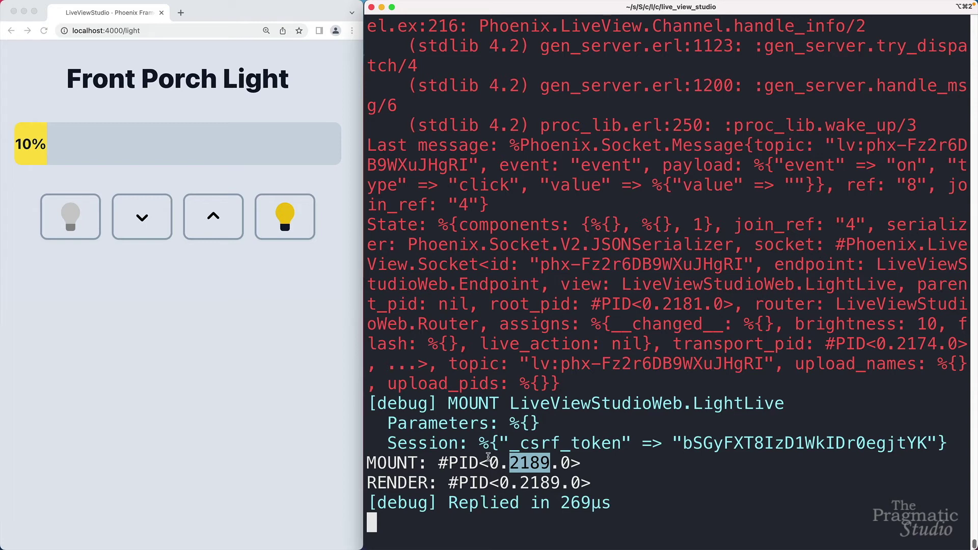
# Delete the raise "🔥" line and its blank lines from the on handler, then save light_live.ex
pyautogui.press('super+Tab')
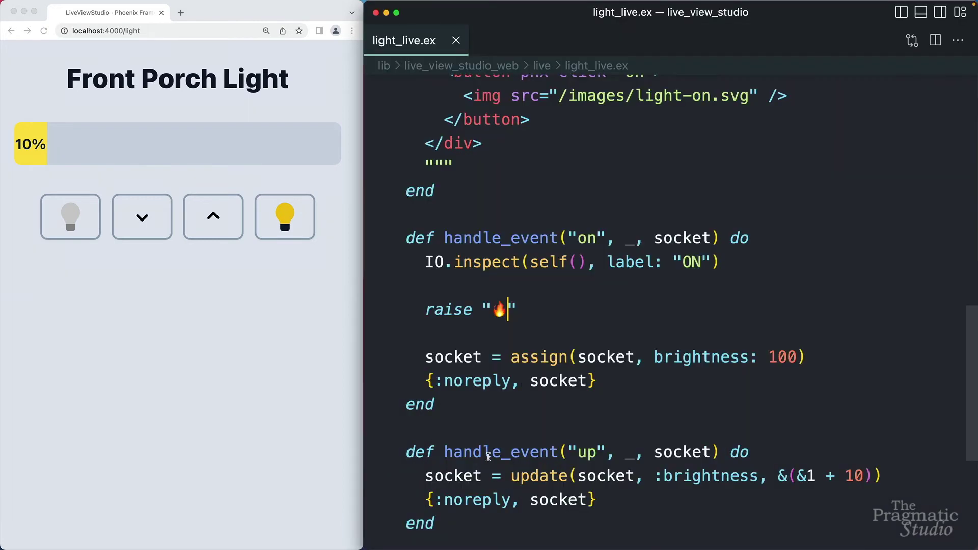
pyautogui.press('super+Left')
pyautogui.press('super+Left')
pyautogui.hotkey('shift', 'Down')
pyautogui.press('BackSpace')
pyautogui.press('BackSpace')
pyautogui.press('BackSpace')
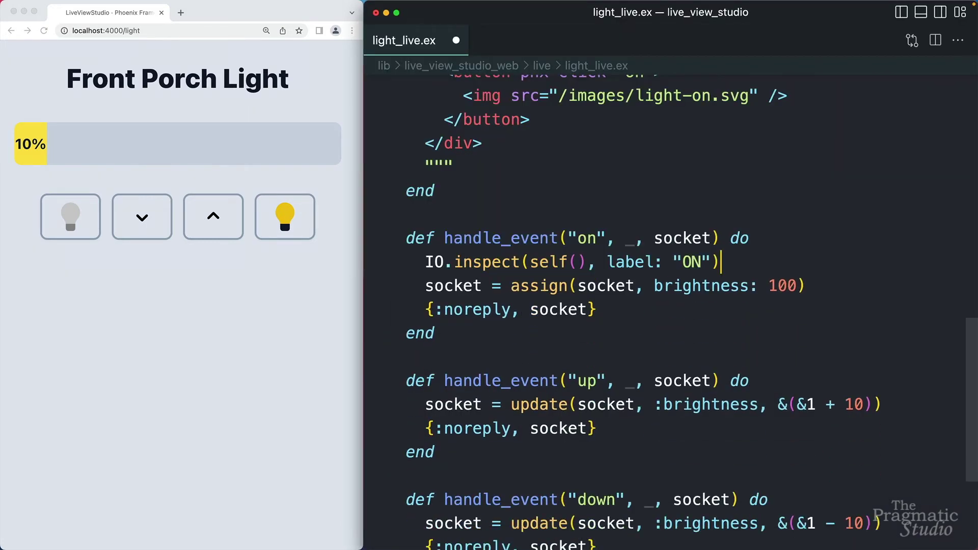
pyautogui.press('super+s')
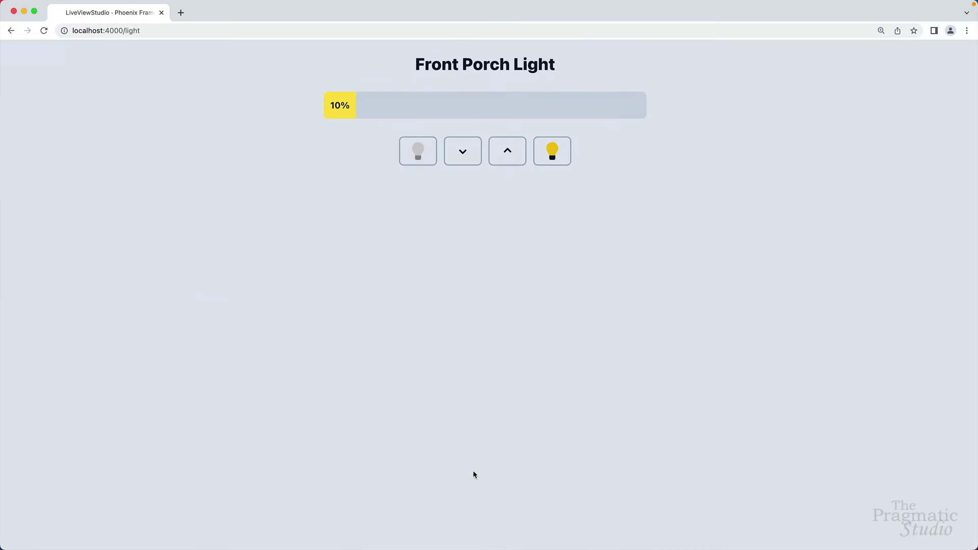
# Show DevTools Network filtered to scripts and websockets, hide the filter bar, and reload the page
pyautogui.press('super+alt+i')
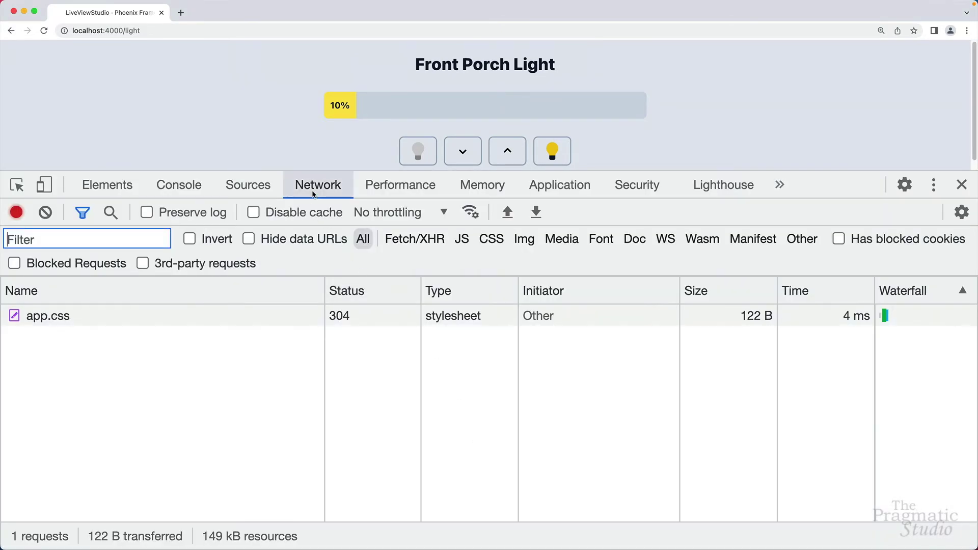
pyautogui.click(467, 246)
pyautogui.keyDown('super'); pyautogui.click(665, 240); pyautogui.keyUp('super')
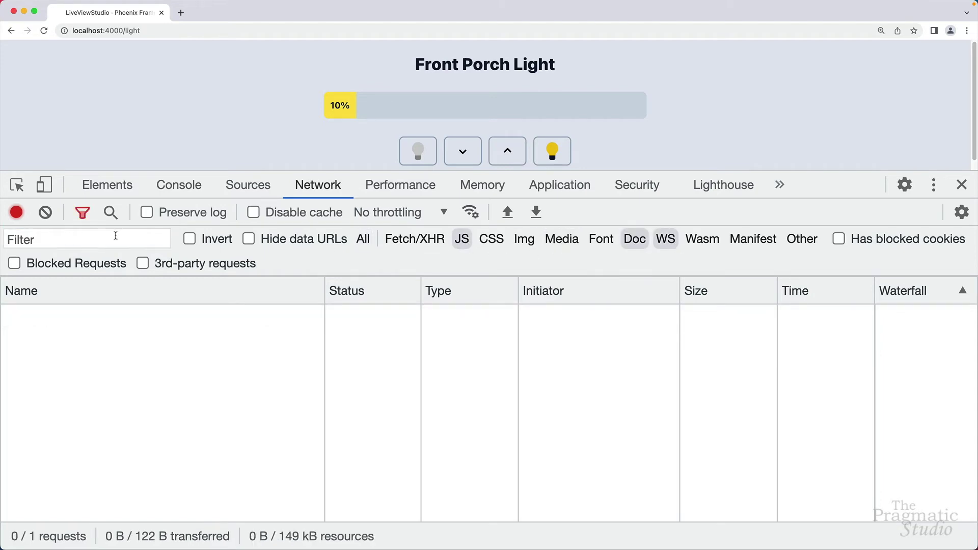
pyautogui.click(82, 211)
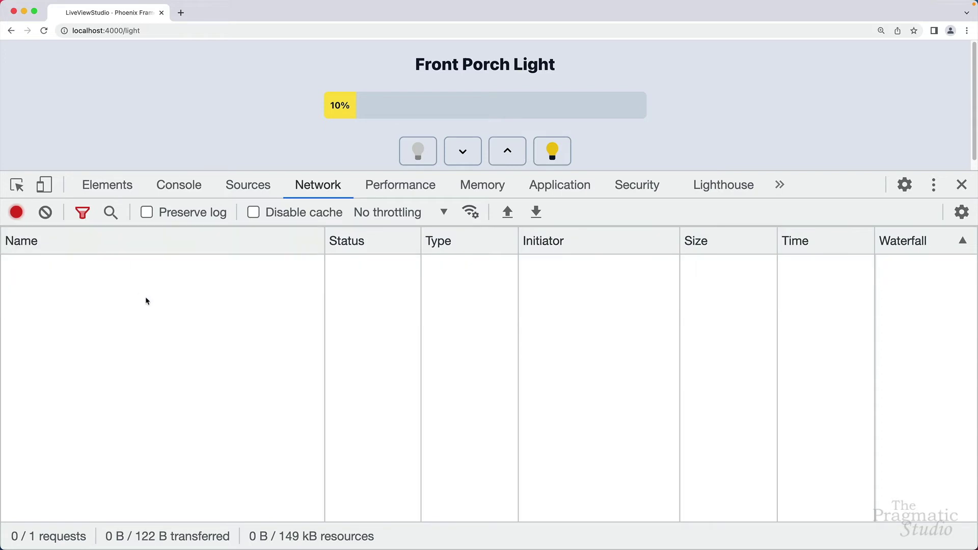
pyautogui.press('super+r')
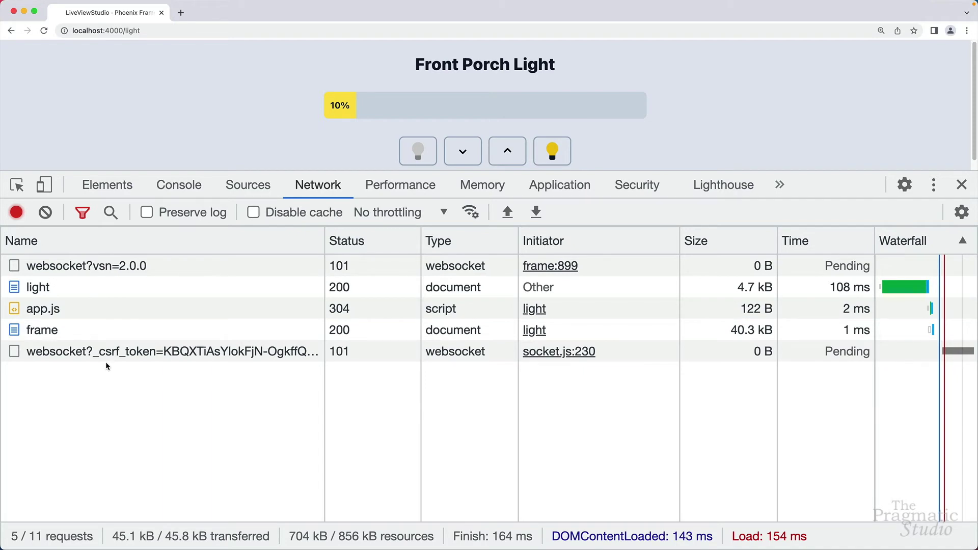
# Open the 'light' request's headers and mark the /light path in its Request URL
pyautogui.click(58, 292)
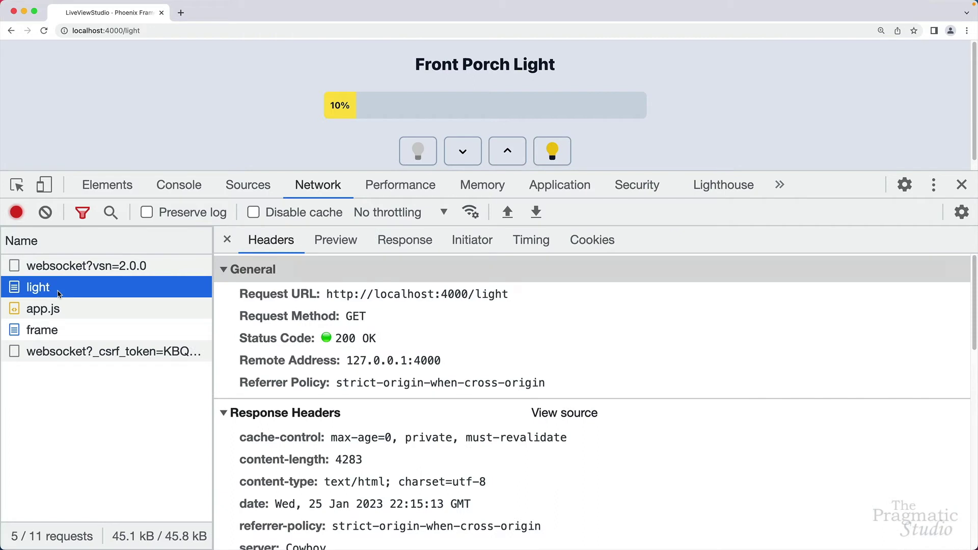
pyautogui.moveTo(469, 295); pyautogui.dragTo(512, 299)
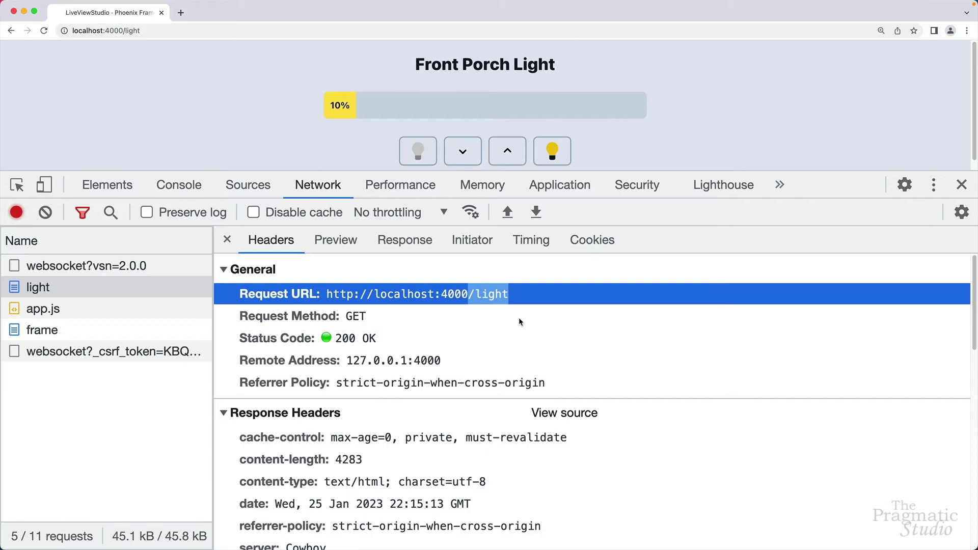
# Read the light request's HTML response, selecting the Front Porch Light heading and meter div lines
pyautogui.click(405, 239)
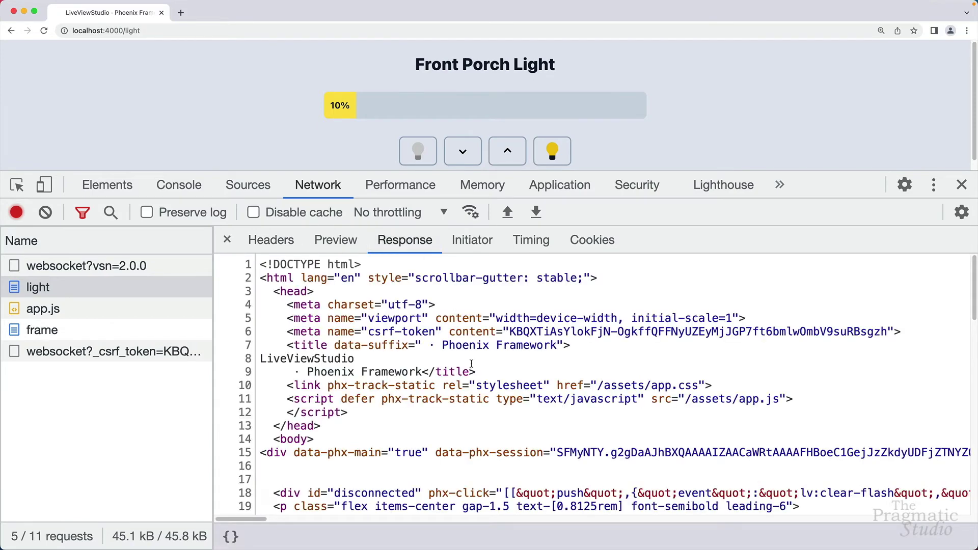
pyautogui.scroll(-1, 468, 363)
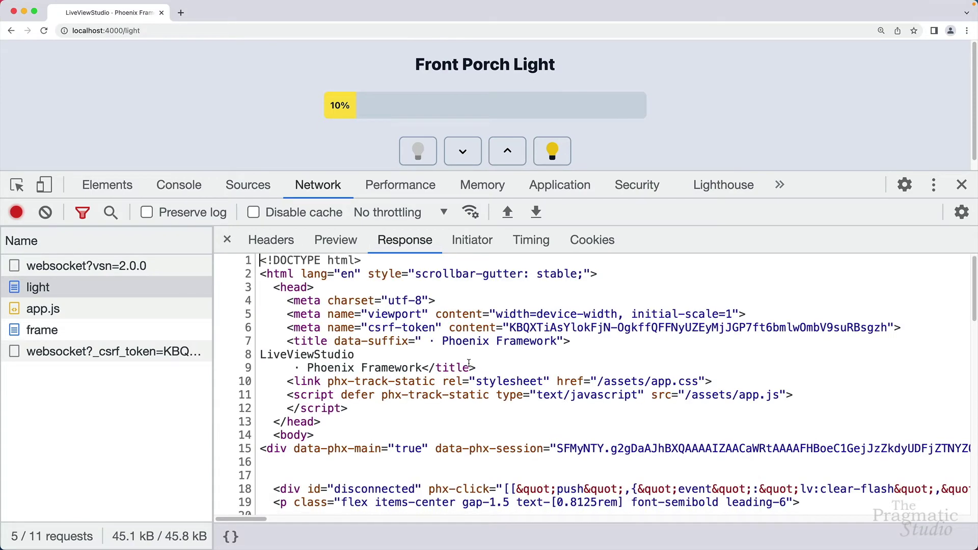
pyautogui.scroll(-1, 468, 363)
pyautogui.scroll(-4, 468, 362)
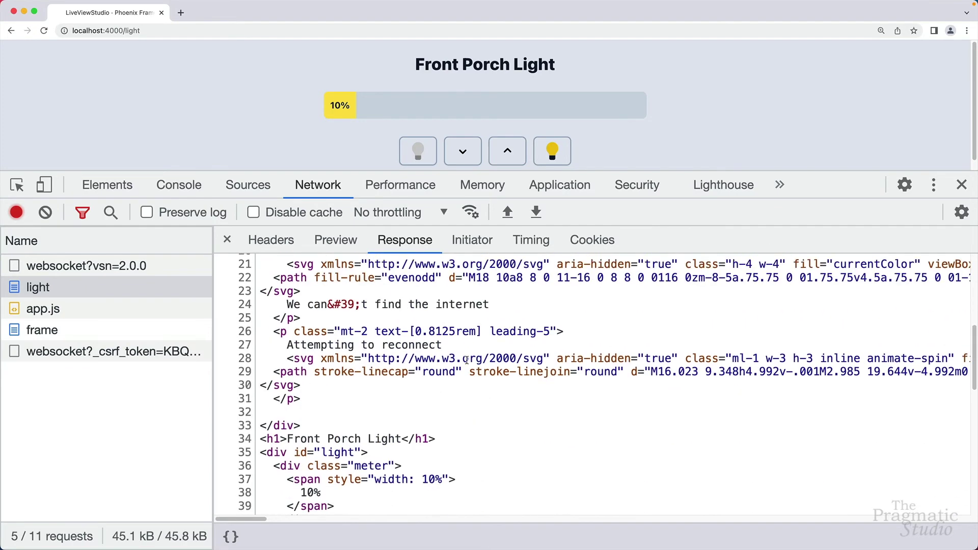
pyautogui.scroll(-2, 466, 359)
pyautogui.tripleClick(393, 347)
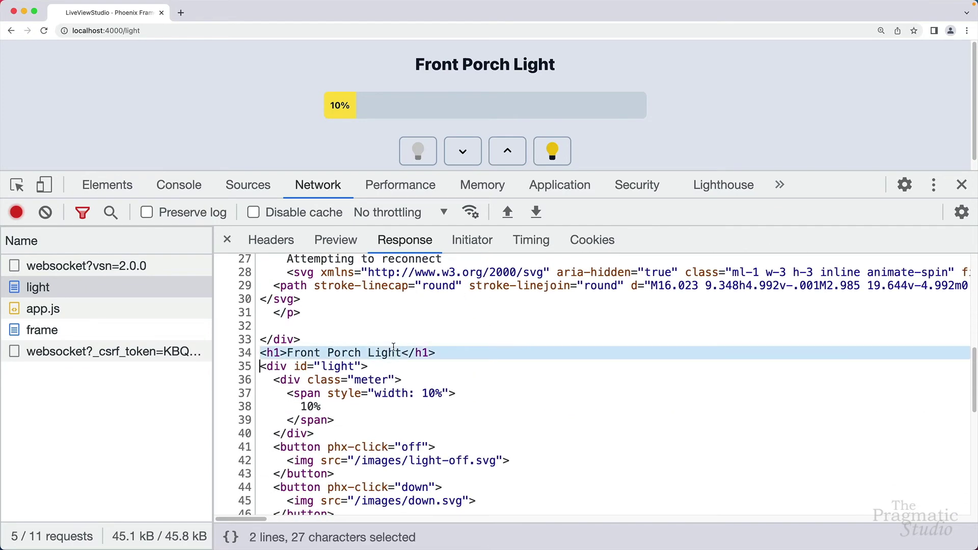
pyautogui.tripleClick(372, 384)
pyautogui.scroll(-2, 403, 402)
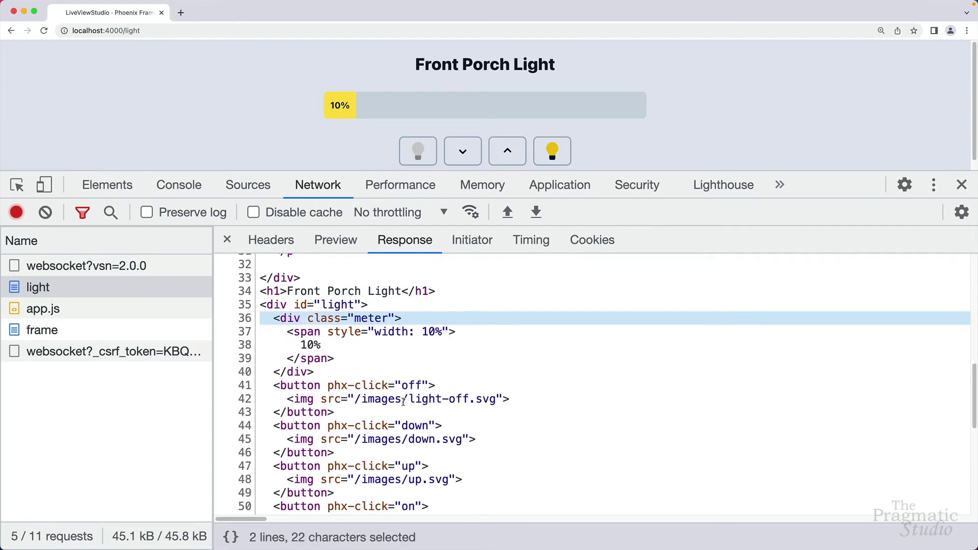
pyautogui.scroll(-2, 403, 402)
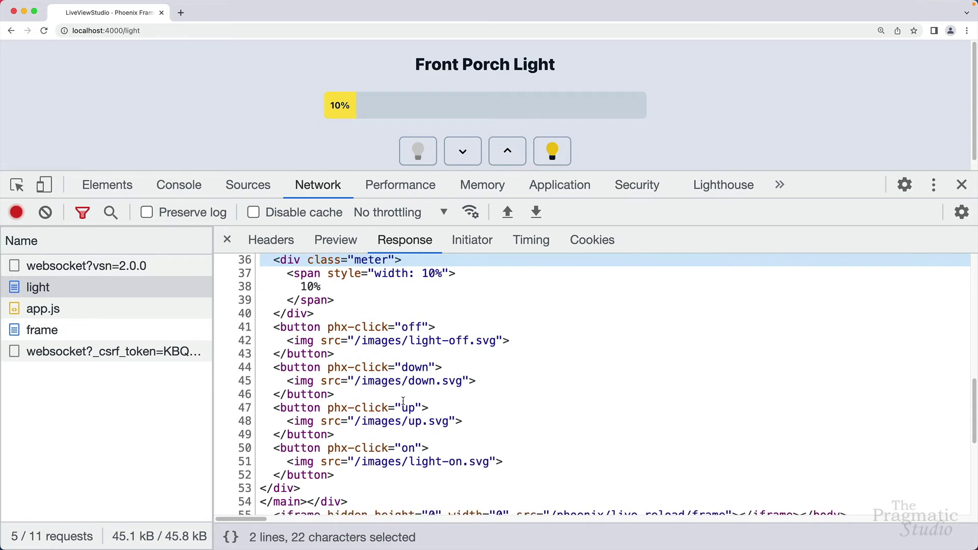
pyautogui.scroll(3, 403, 401)
pyautogui.scroll(4, 403, 401)
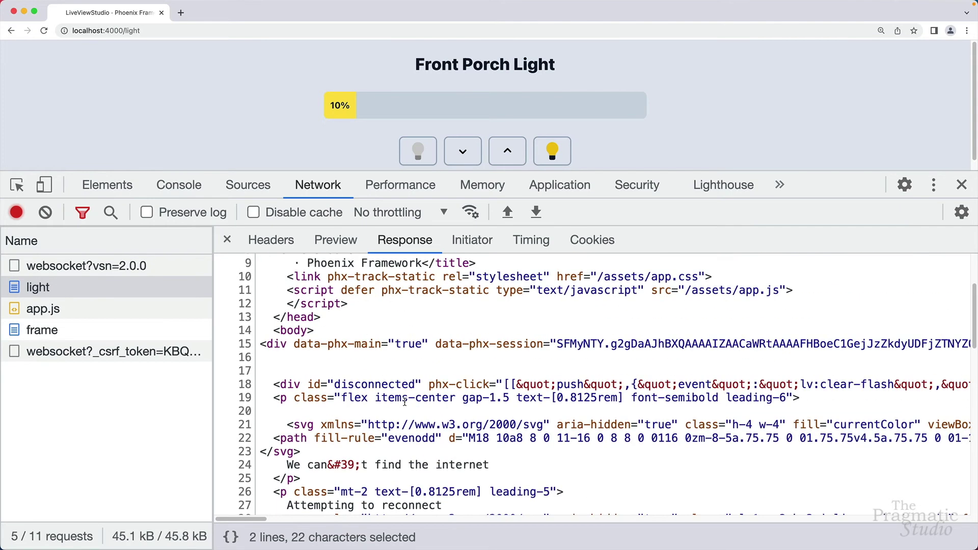
pyautogui.scroll(2, 404, 402)
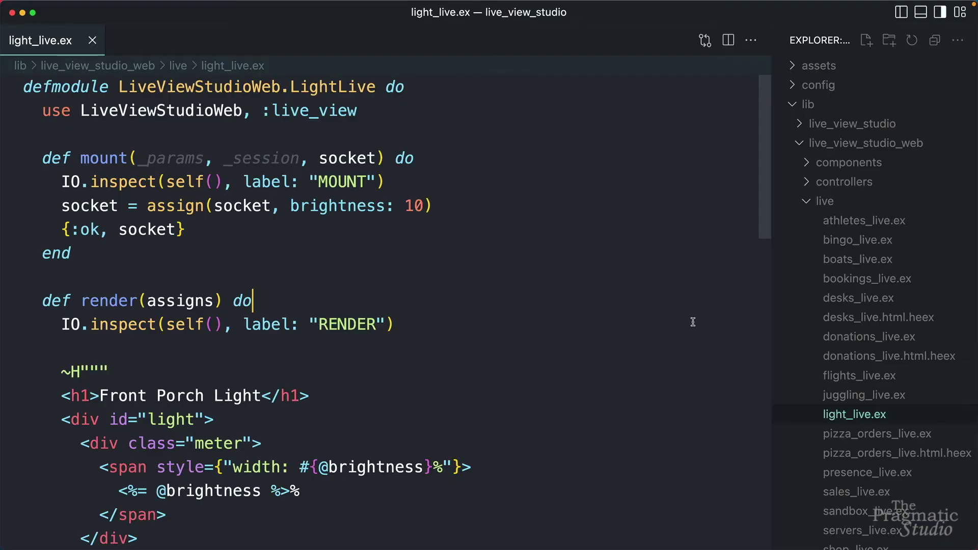
# Expand components > layouts in the Explorer and select root.html.heex
pyautogui.click(850, 163)
pyautogui.click(848, 183)
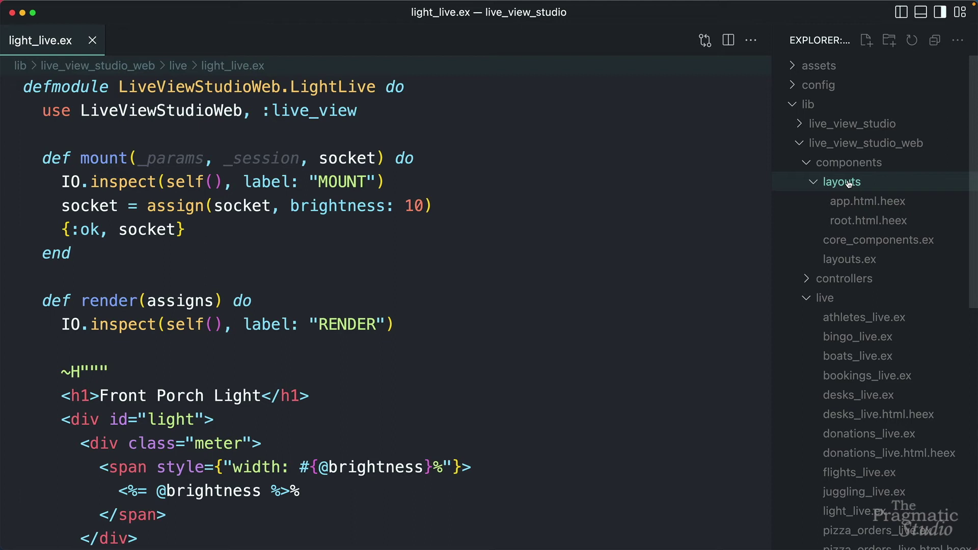
pyautogui.click(846, 222)
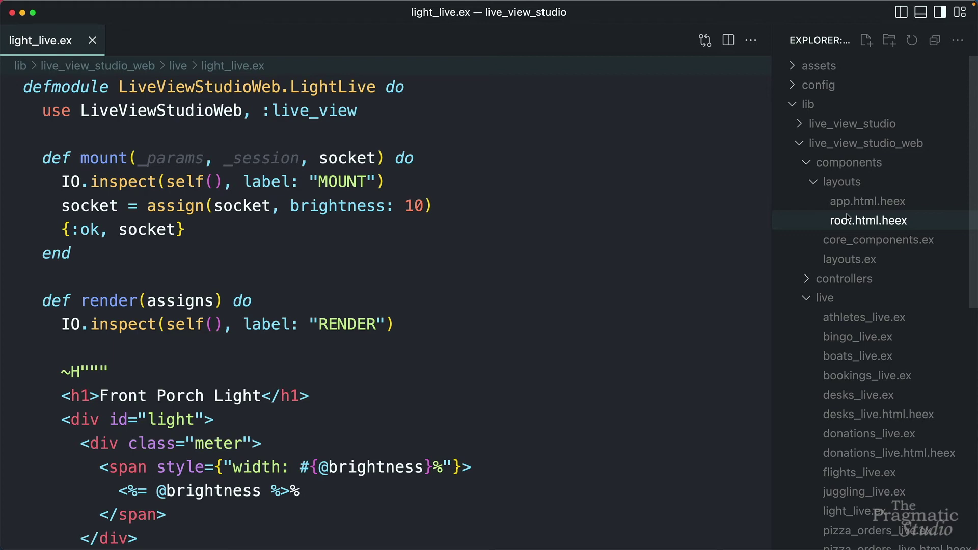
# Go through root.html.heex's html, head, meta charset, CSRF token and page title lines
pyautogui.click(849, 219)
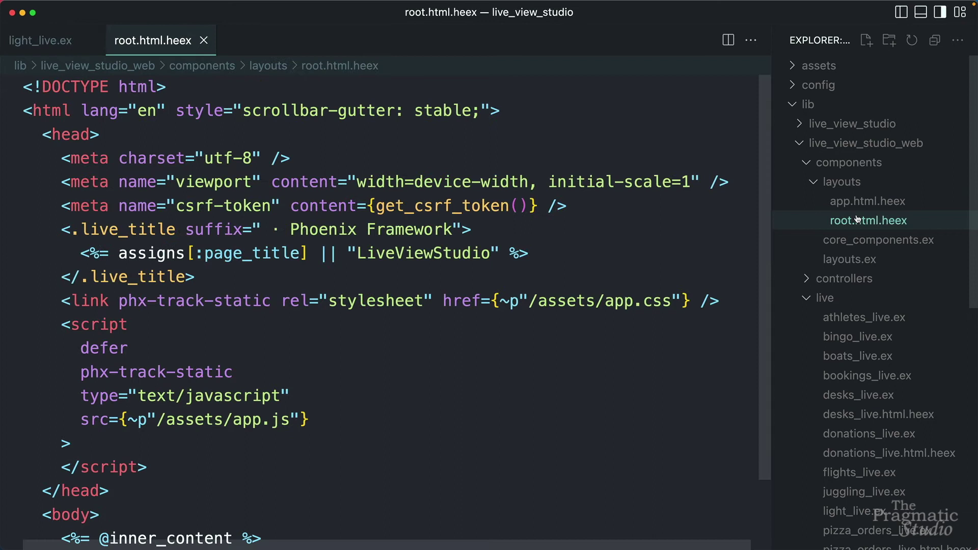
pyautogui.tripleClick(461, 111)
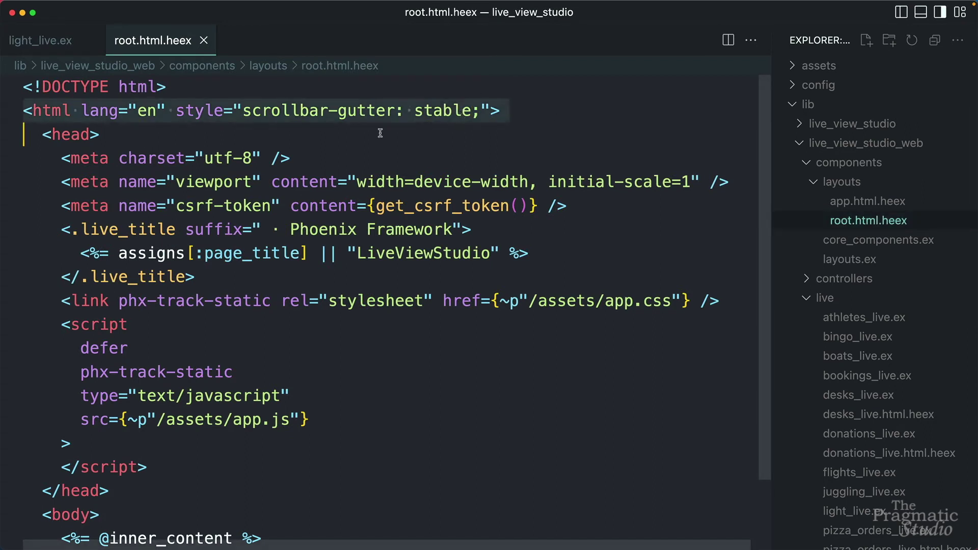
pyautogui.tripleClick(269, 137)
pyautogui.tripleClick(298, 157)
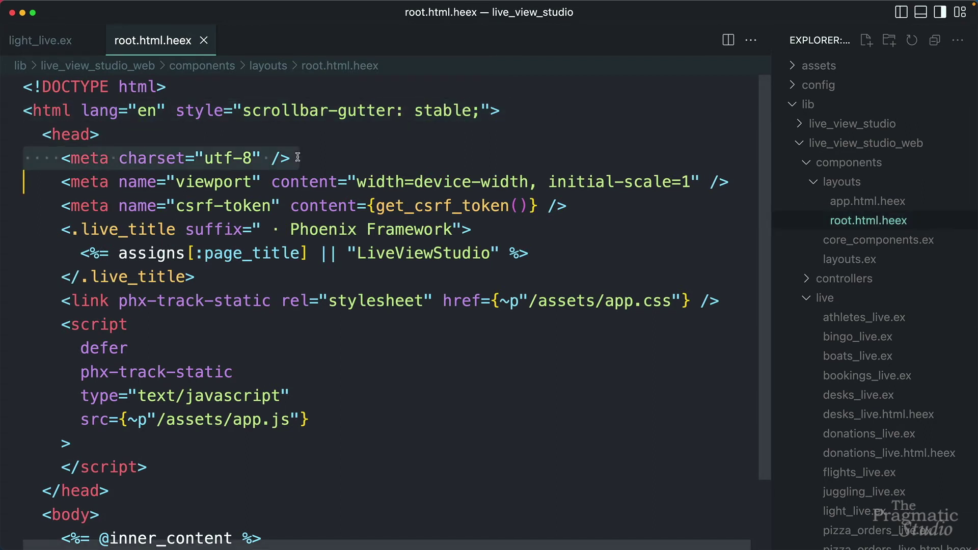
pyautogui.doubleClick(435, 209)
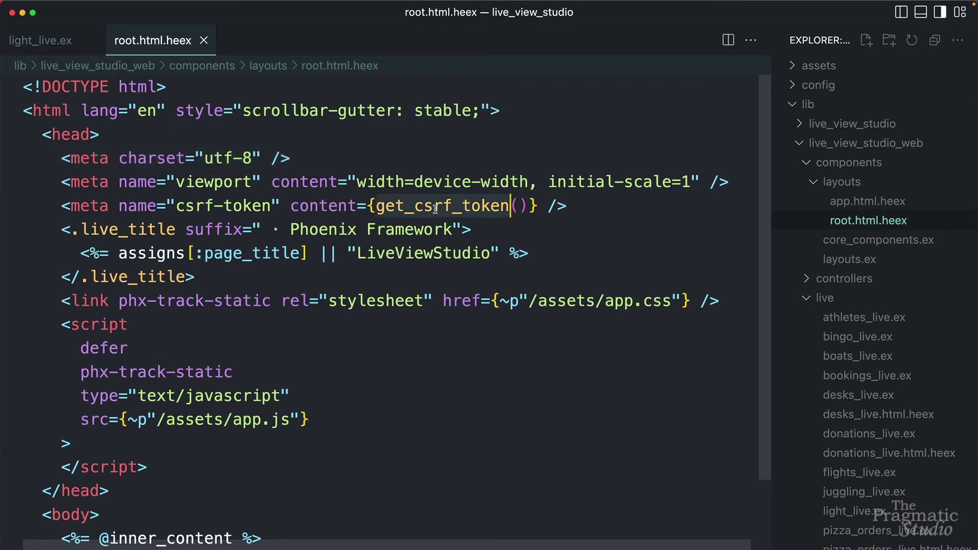
pyautogui.click(397, 230)
pyautogui.tripleClick(397, 231)
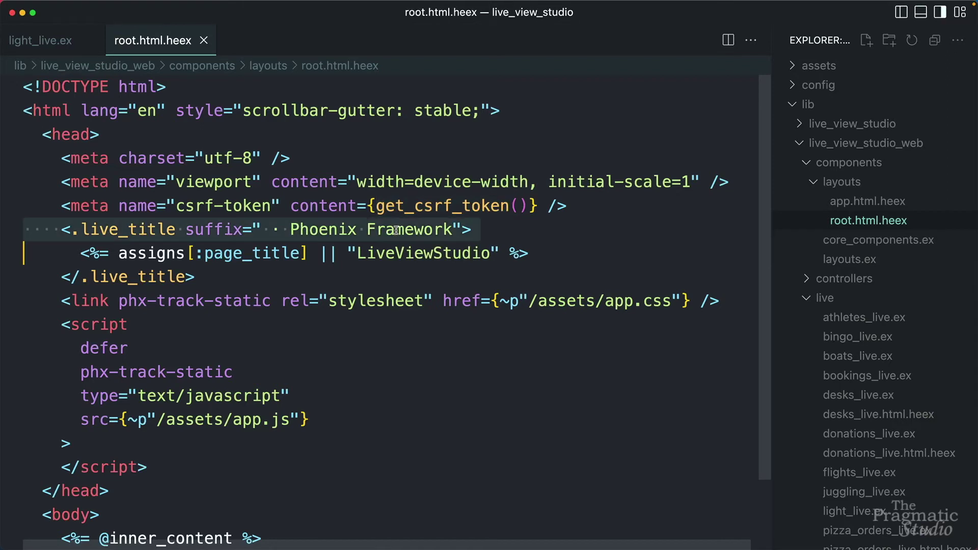
pyautogui.tripleClick(396, 250)
# Highlight the stylesheet link, app.js script tag and body's inner_content line, then open app.html.heex
pyautogui.doubleClick(423, 303)
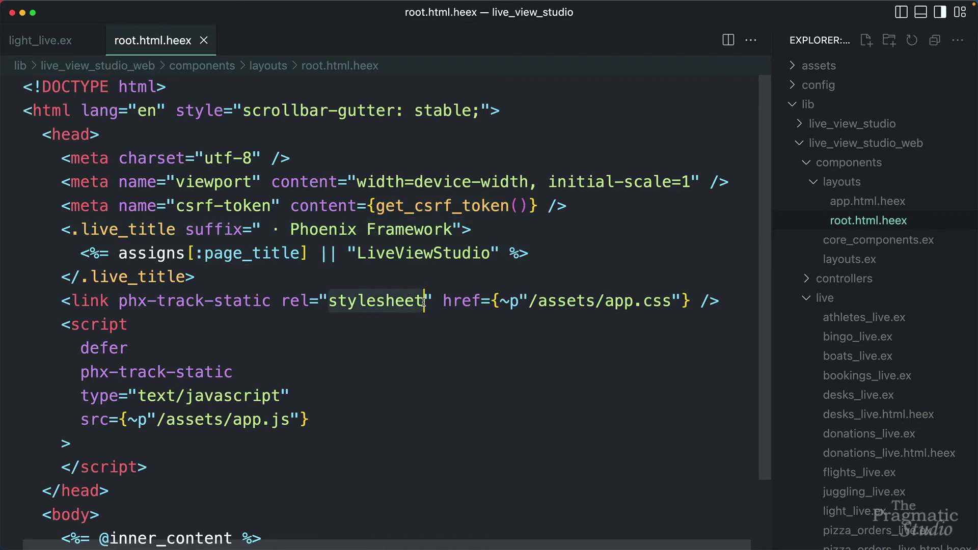
pyautogui.tripleClick(423, 302)
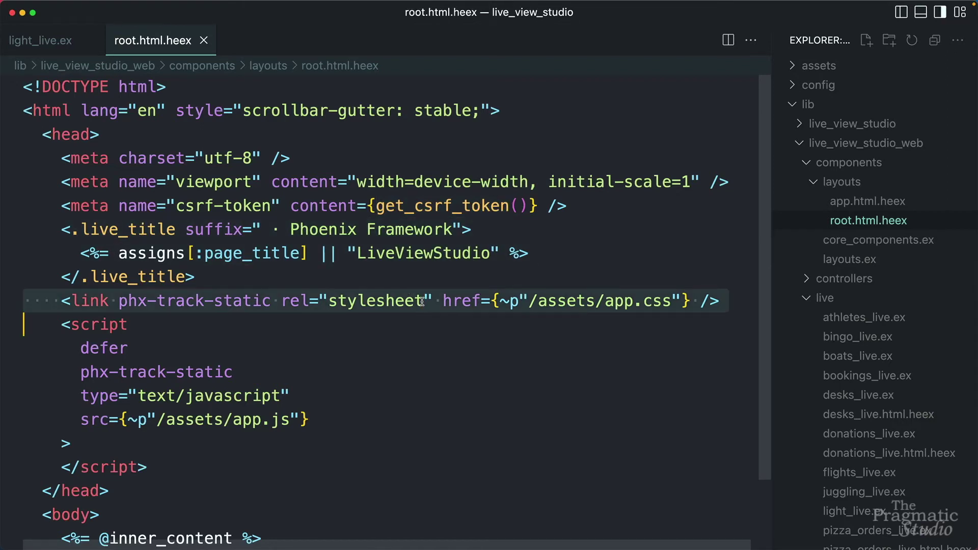
pyautogui.click(112, 326)
pyautogui.moveTo(166, 420); pyautogui.dragTo(266, 433)
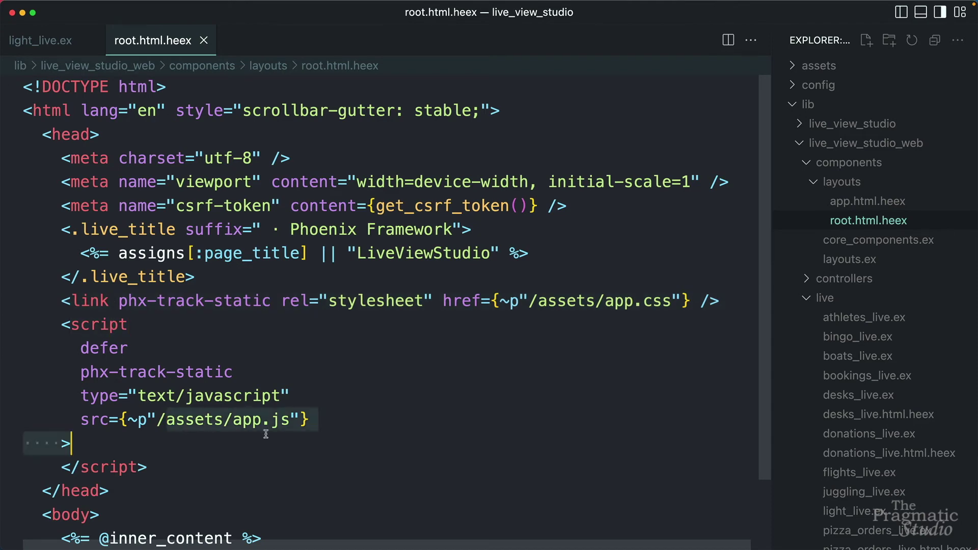
pyautogui.click(289, 425)
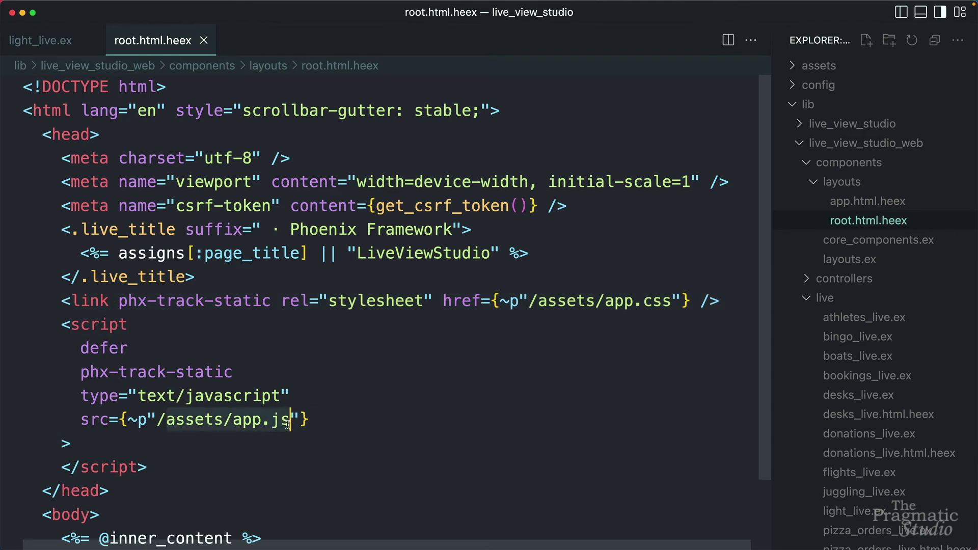
pyautogui.scroll(-3, 288, 424)
pyautogui.click(90, 432)
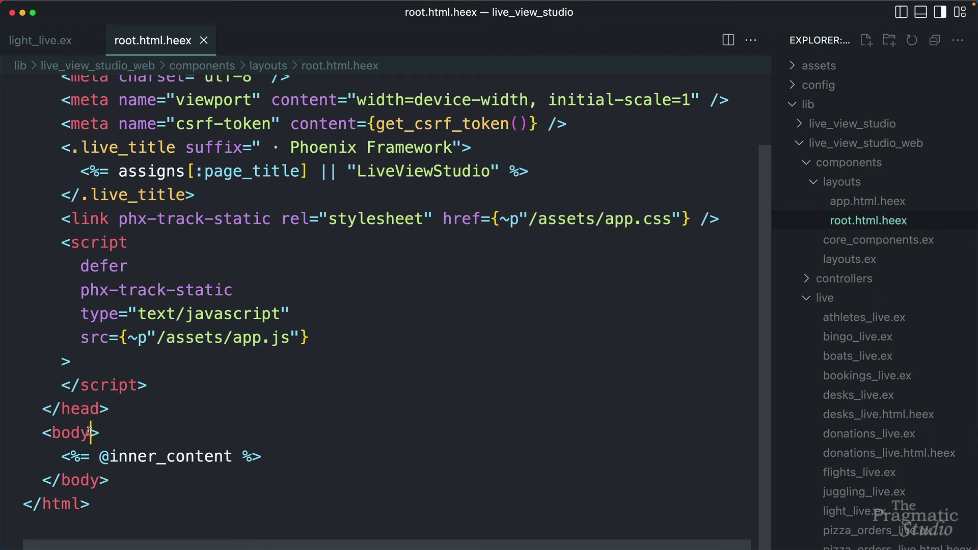
pyautogui.tripleClick(168, 459)
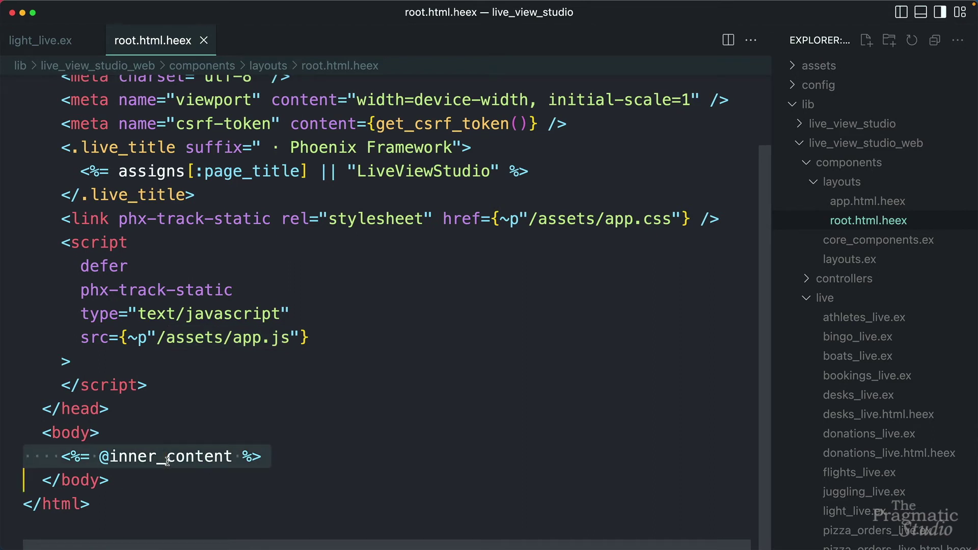
pyautogui.click(867, 201)
# Highlight app.html.heex's main, flash_group and inner_content lines, then return to light_live.ex
pyautogui.tripleClick(119, 88)
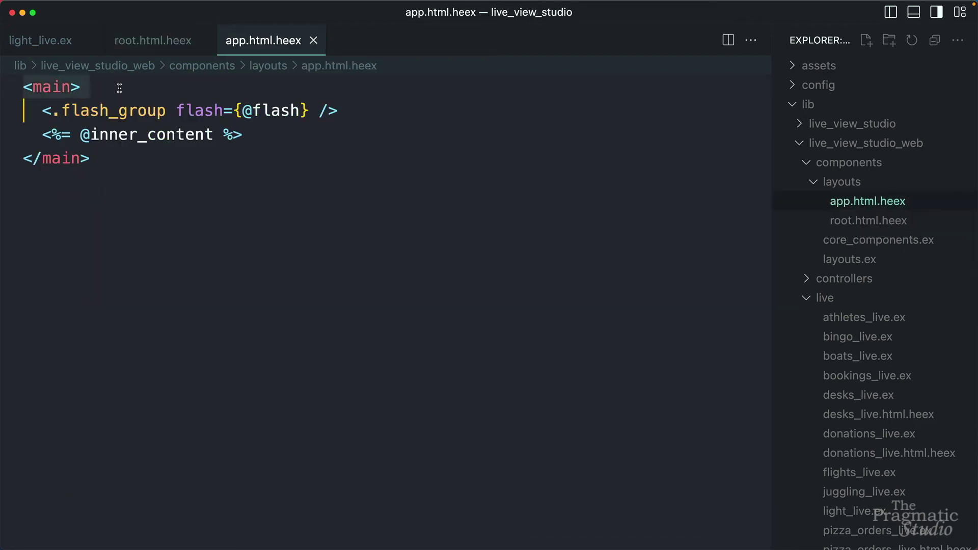
pyautogui.tripleClick(128, 113)
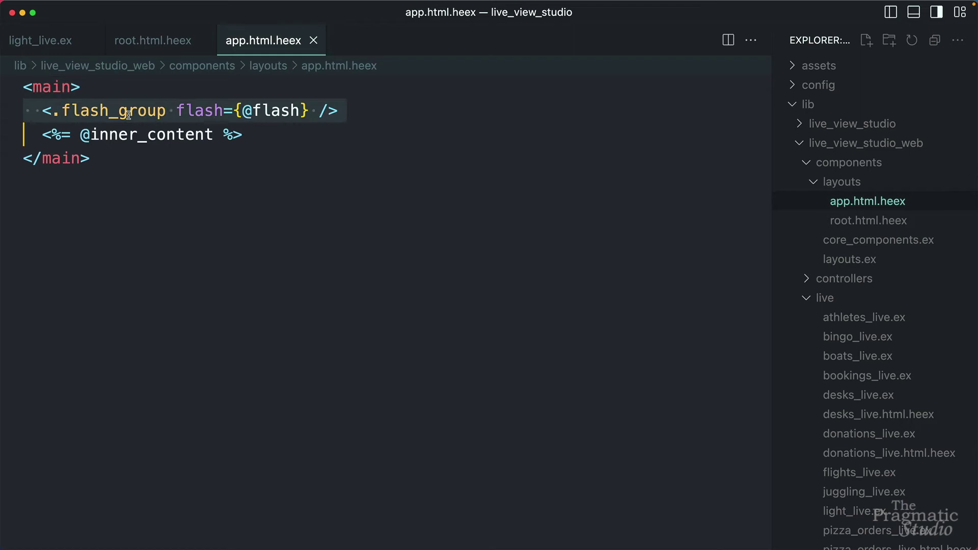
pyautogui.tripleClick(132, 133)
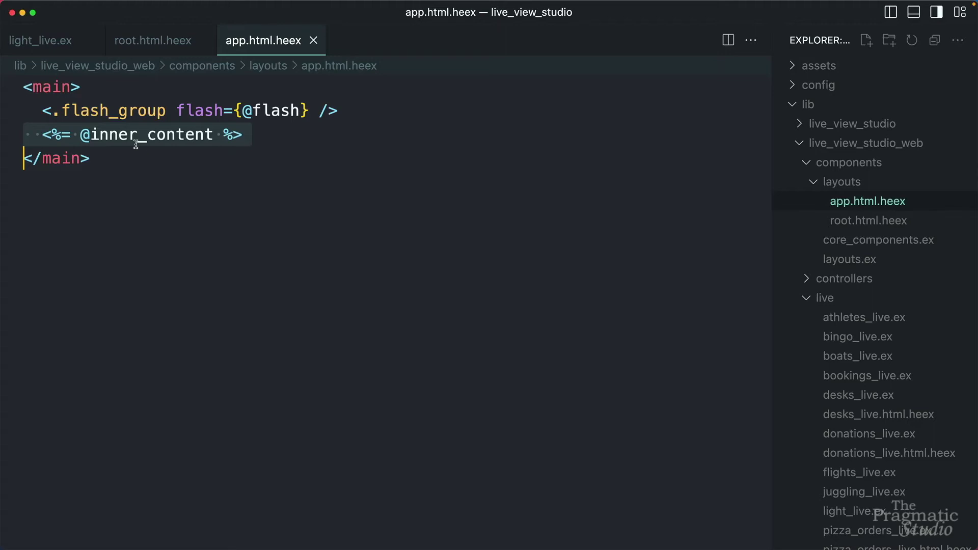
pyautogui.click(51, 48)
pyautogui.scroll(-3, 163, 280)
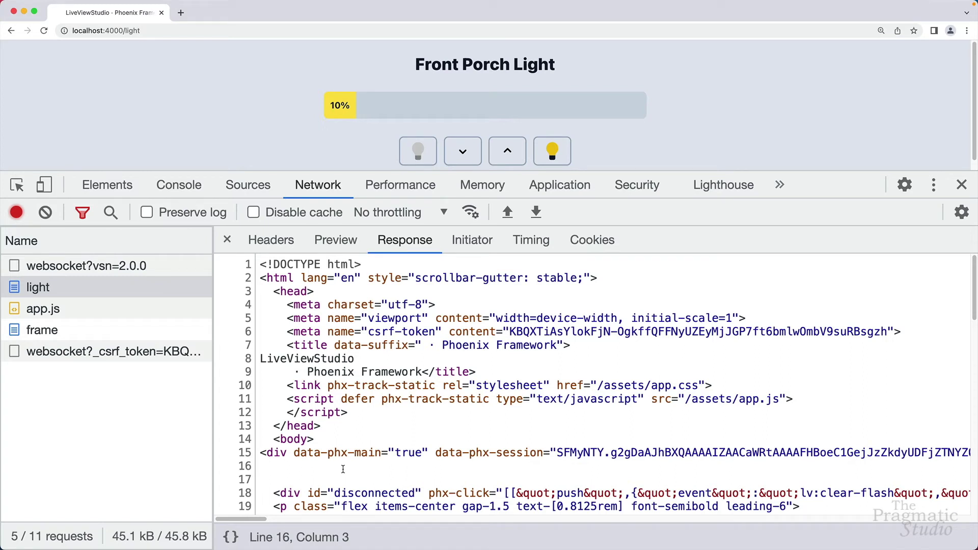
# In the response, highlight the root layout's head markup and the data-phx-main div attribute
pyautogui.moveTo(259, 266); pyautogui.dragTo(347, 443)
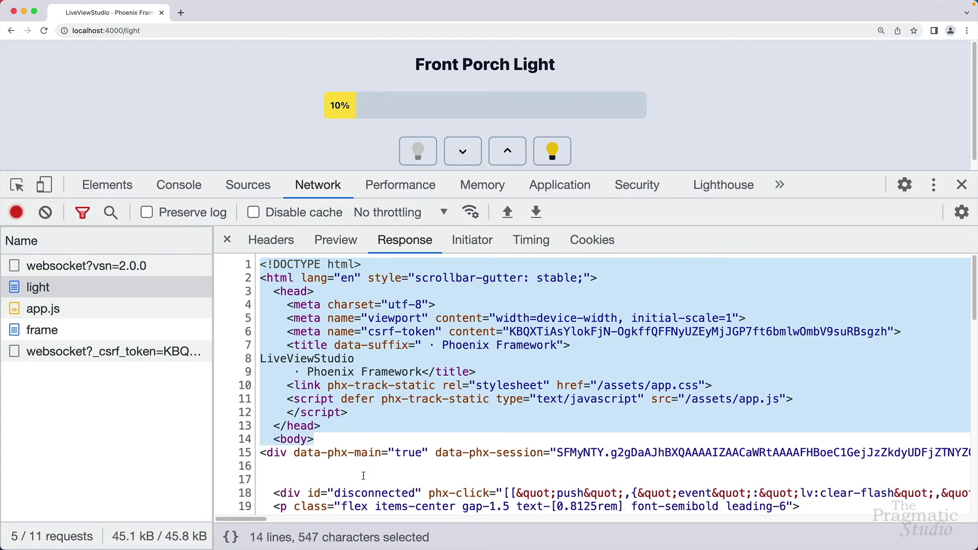
pyautogui.tripleClick(361, 452)
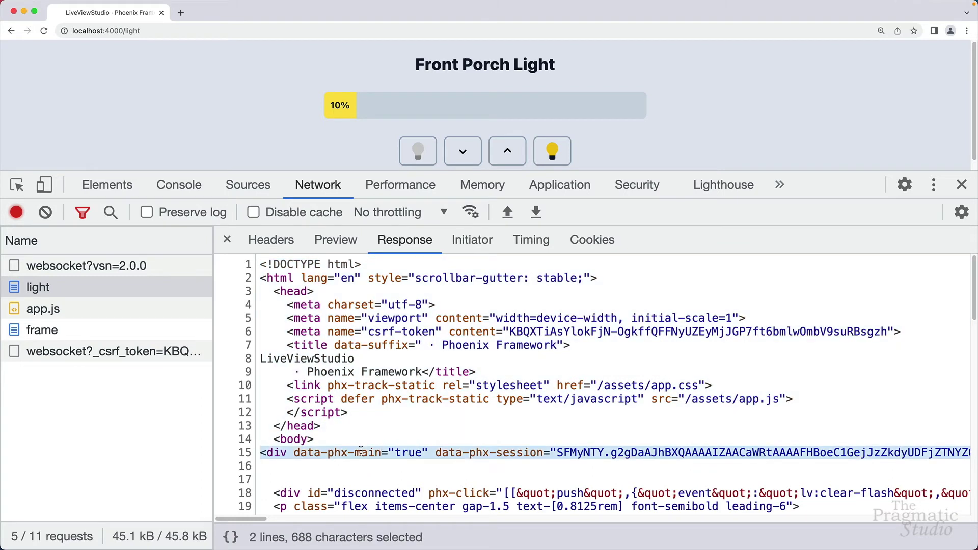
pyautogui.click(376, 477)
pyautogui.moveTo(294, 453); pyautogui.dragTo(547, 456)
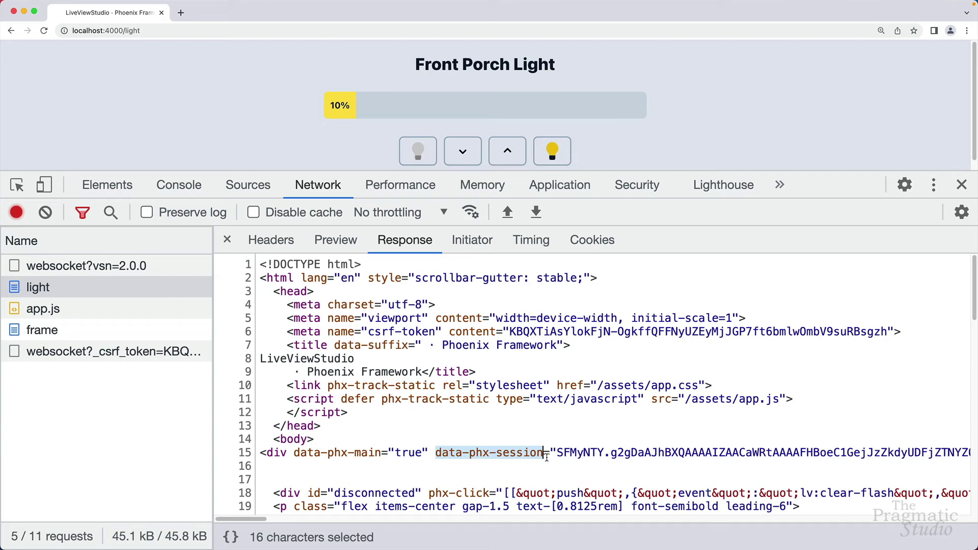
# Scroll down and highlight the rendered Front Porch Light heading and 10% meter markup
pyautogui.scroll(-5, 511, 464)
pyautogui.scroll(-1, 510, 463)
pyautogui.scroll(-1, 509, 463)
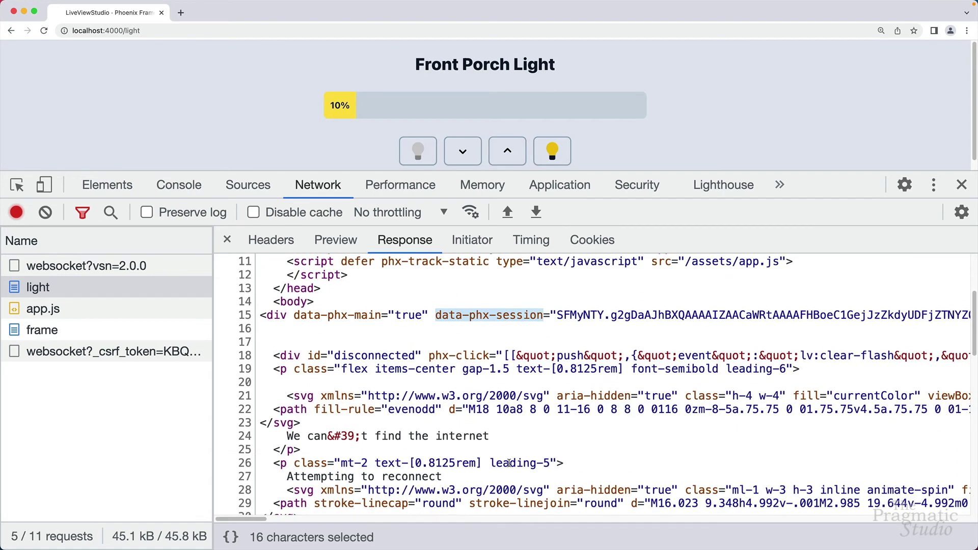
pyautogui.scroll(-3, 510, 463)
pyautogui.scroll(-5, 507, 462)
pyautogui.scroll(-4, 506, 461)
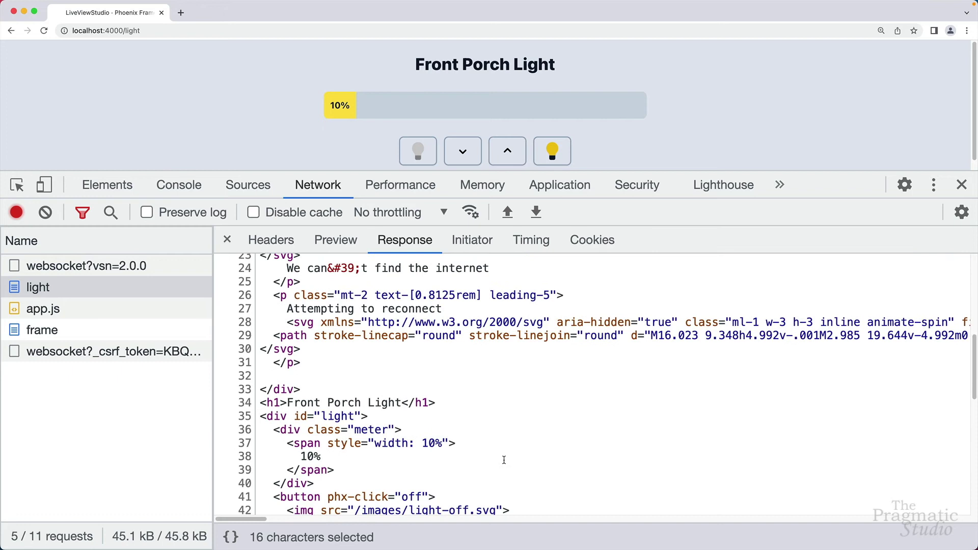
pyautogui.moveTo(261, 403)
pyautogui.mouseDown()
pyautogui.moveTo(296, 458)
pyautogui.moveTo(325, 430)
pyautogui.moveTo(380, 494)
pyautogui.mouseUp()
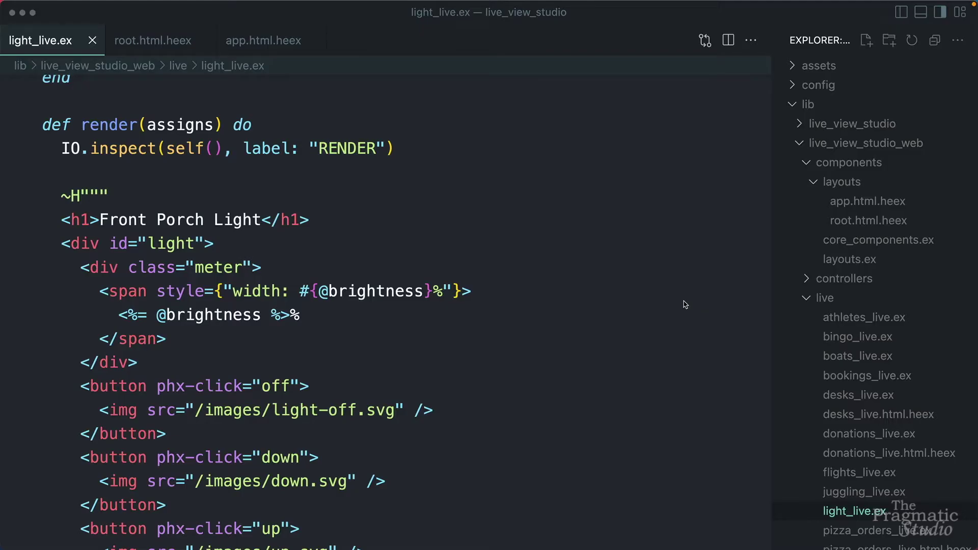
pyautogui.click(818, 72)
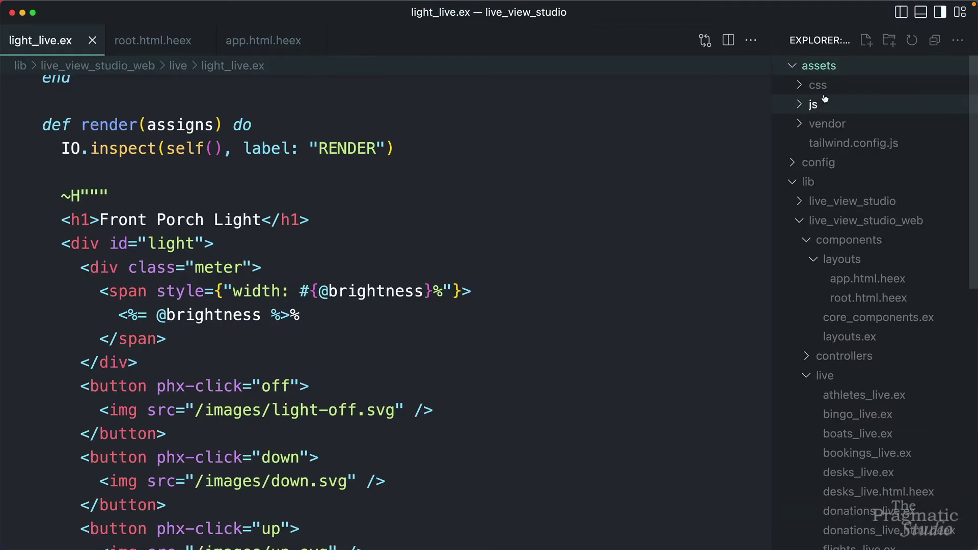
pyautogui.click(822, 104)
pyautogui.click(837, 126)
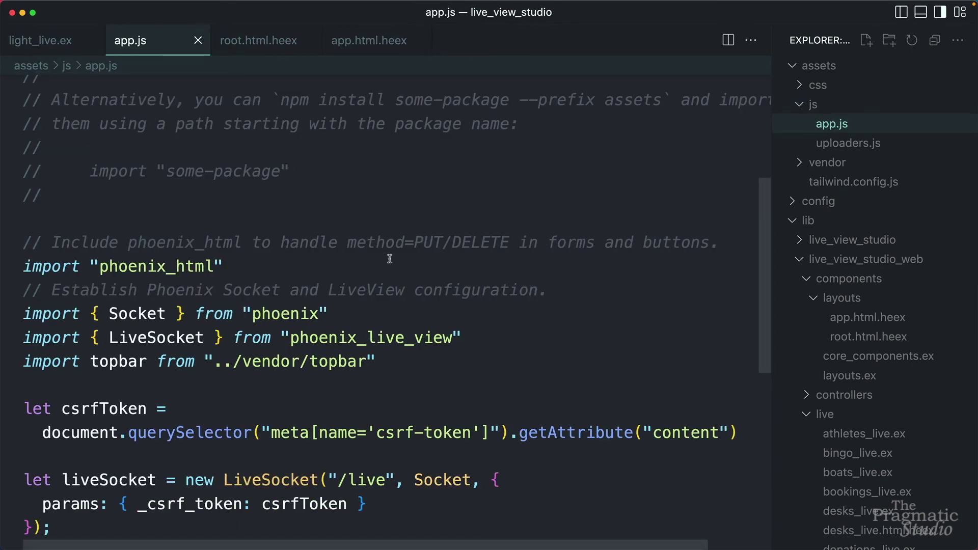
pyautogui.doubleClick(144, 311)
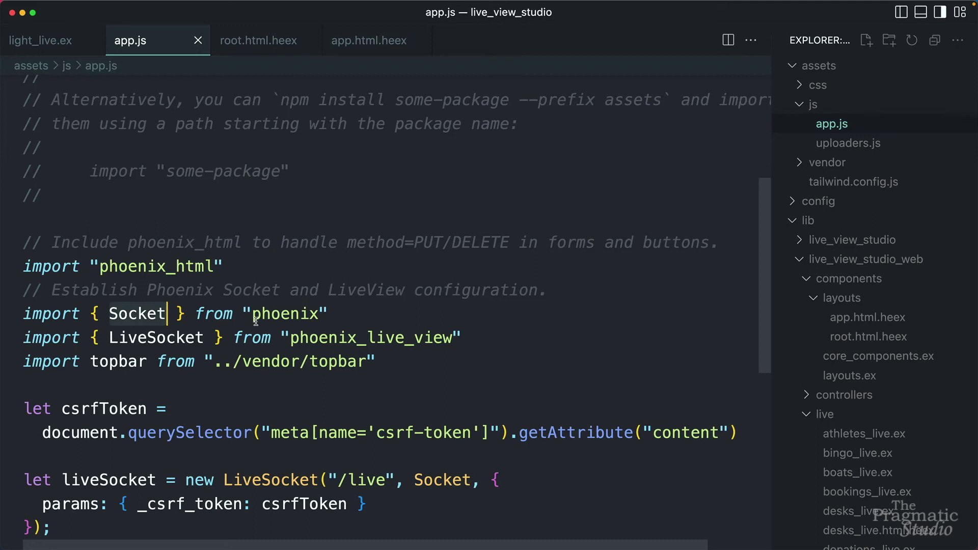
pyautogui.doubleClick(275, 314)
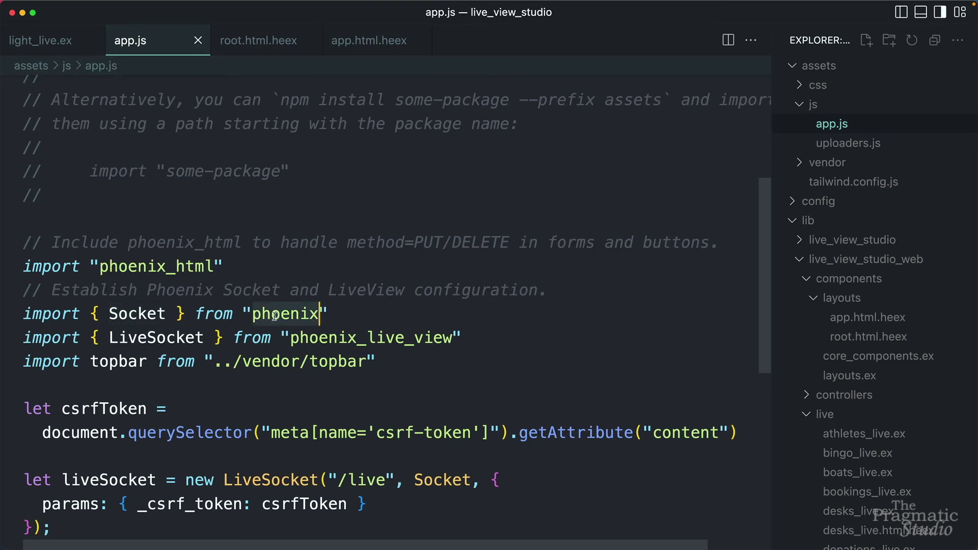
pyautogui.doubleClick(184, 336)
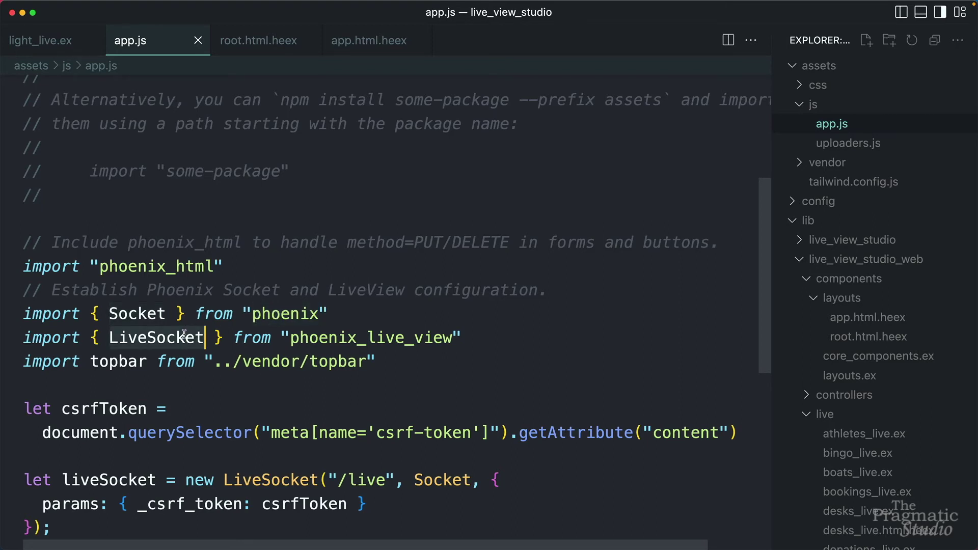
pyautogui.doubleClick(349, 339)
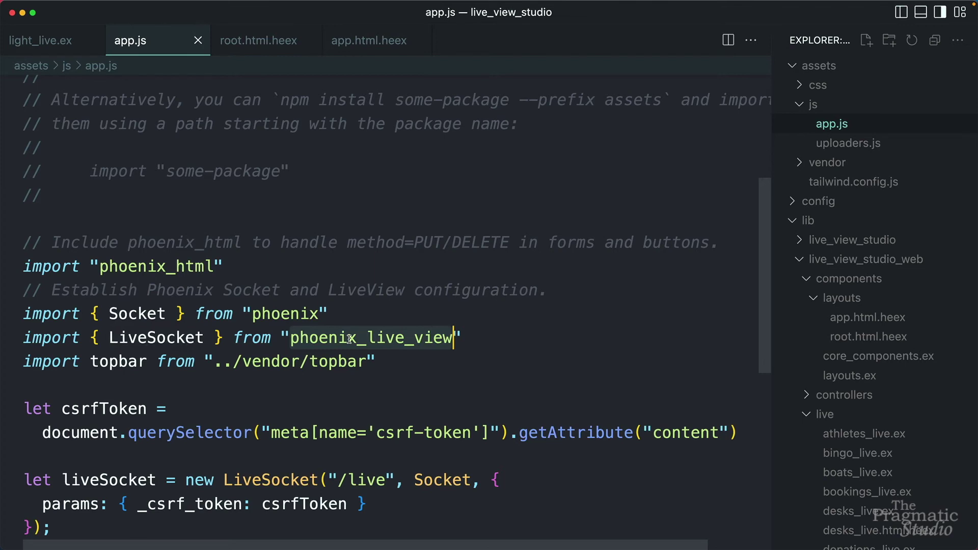
pyautogui.doubleClick(119, 361)
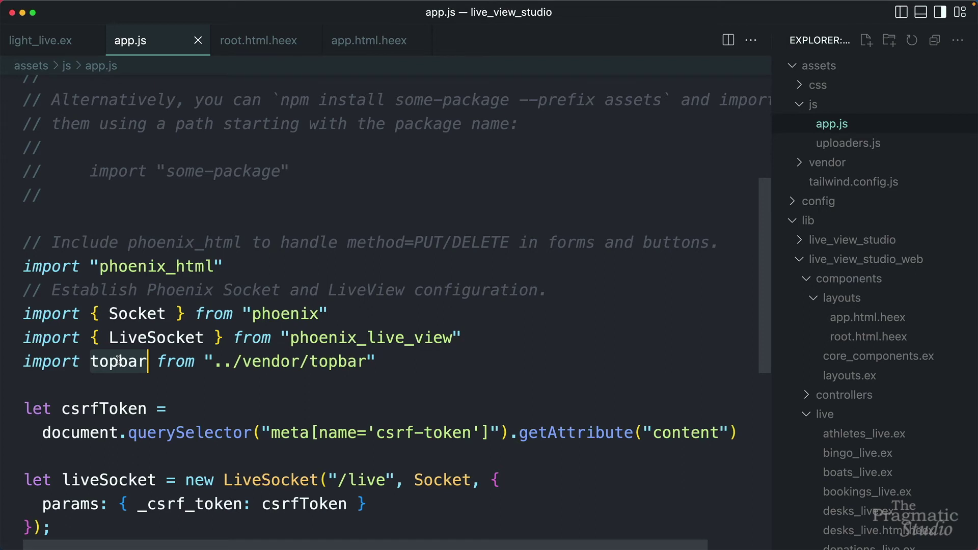
pyautogui.click(158, 433)
pyautogui.tripleClick(158, 433)
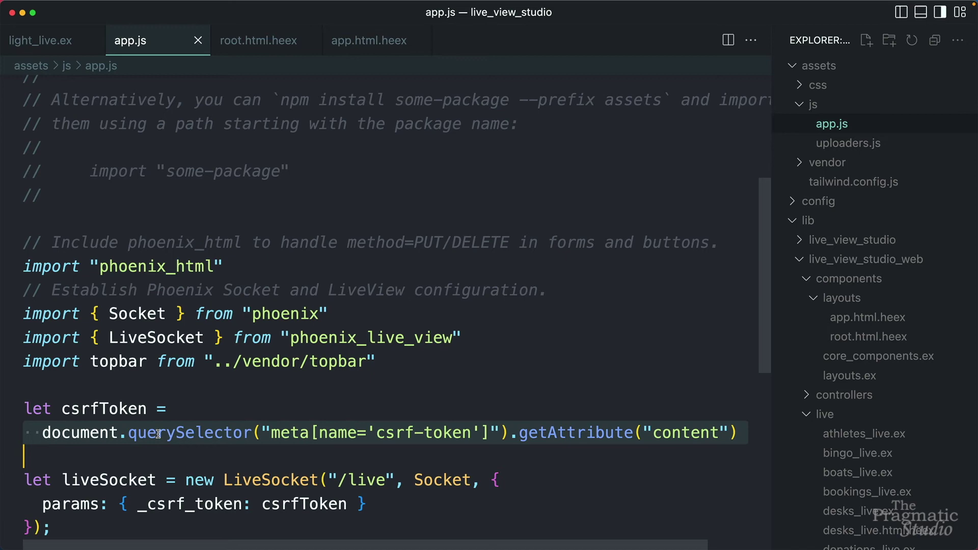
pyautogui.scroll(-4, 158, 433)
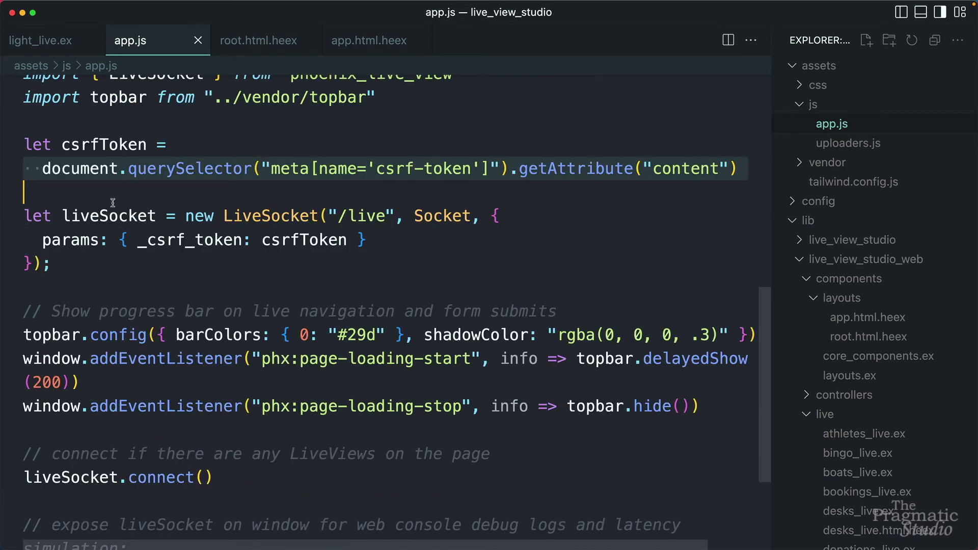
pyautogui.click(215, 215)
pyautogui.click(259, 216)
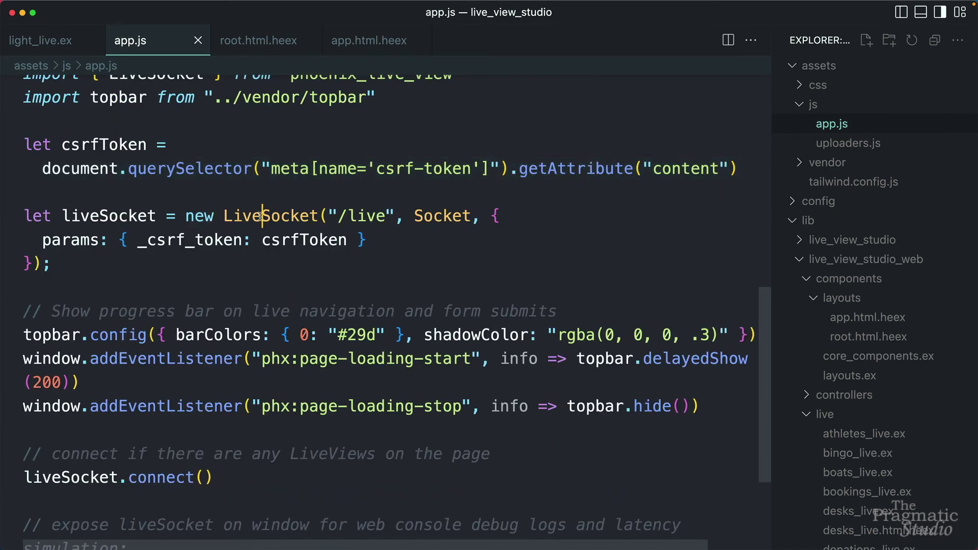
pyautogui.click(339, 216)
pyautogui.moveTo(347, 217); pyautogui.dragTo(383, 219)
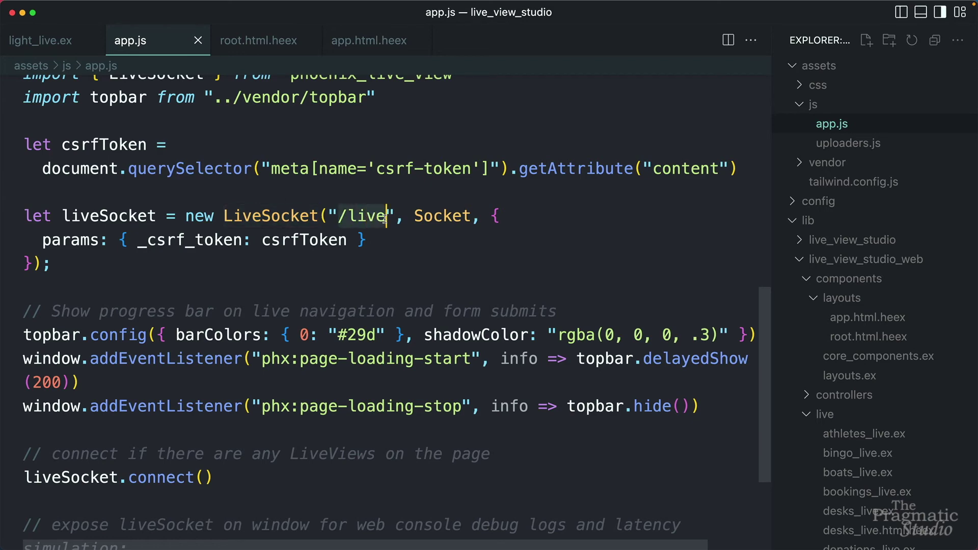
pyautogui.doubleClick(442, 217)
pyautogui.moveTo(48, 239); pyautogui.dragTo(375, 249)
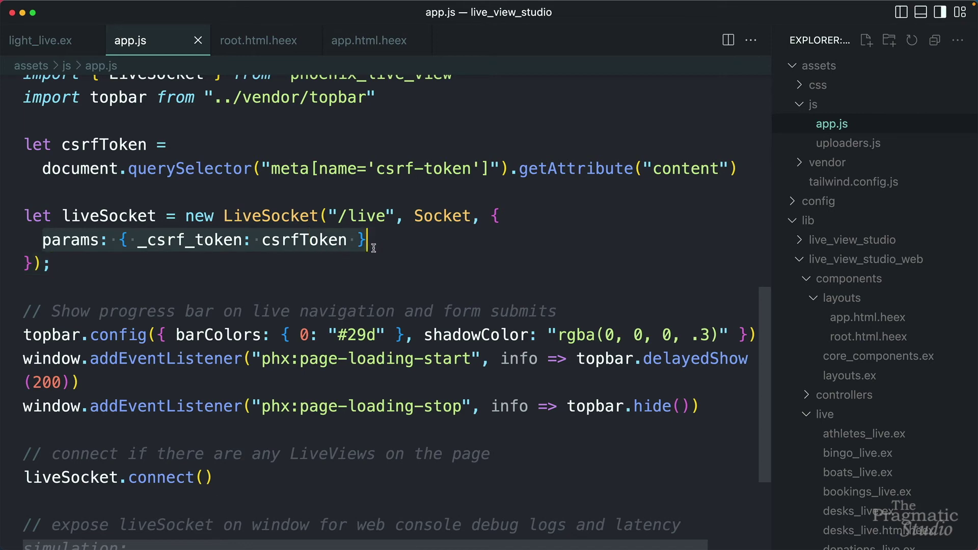
pyautogui.click(47, 347)
pyautogui.moveTo(50, 348); pyautogui.dragTo(142, 423)
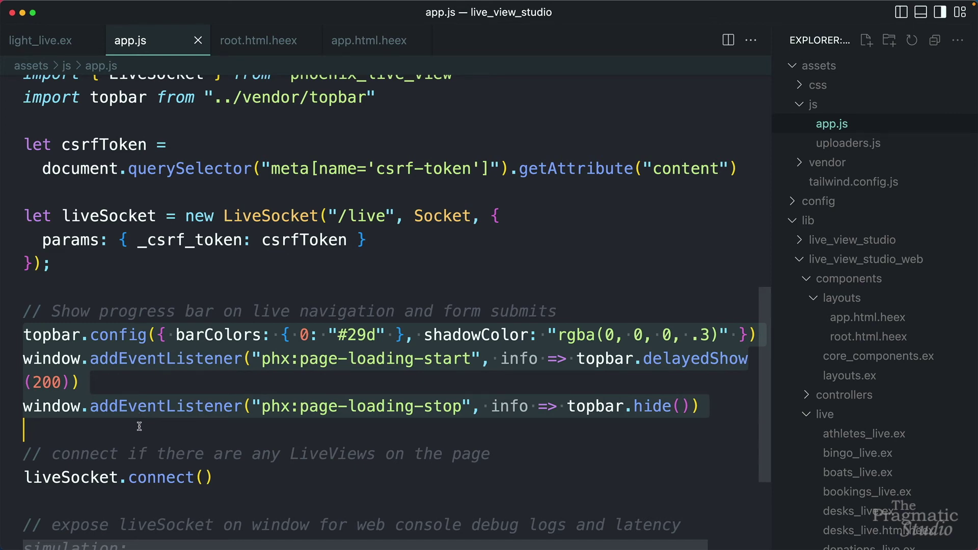
pyautogui.doubleClick(147, 480)
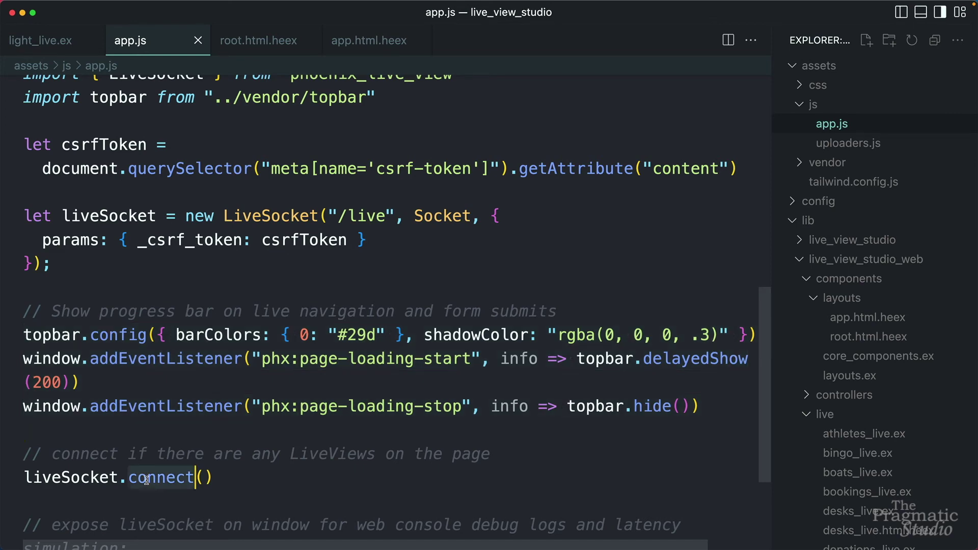
pyautogui.doubleClick(67, 472)
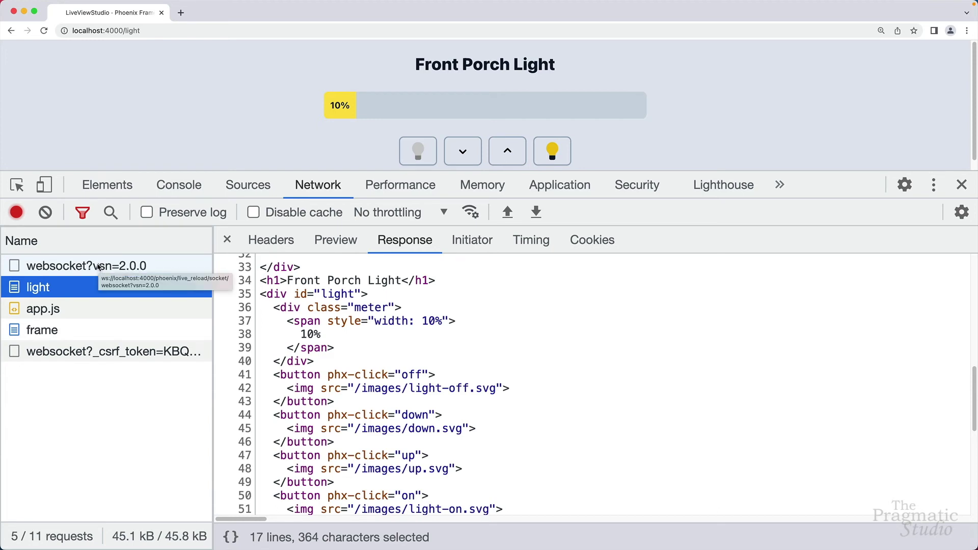
# Show the websocket request's headers and highlight /live in ws://localhost:4000/live/websocket
pyautogui.click(98, 351)
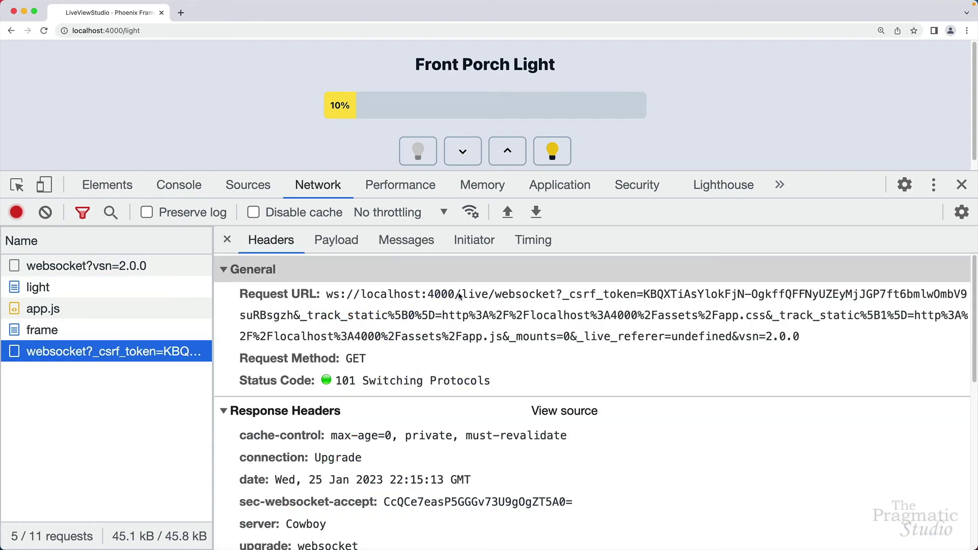
pyautogui.moveTo(460, 295); pyautogui.dragTo(484, 311)
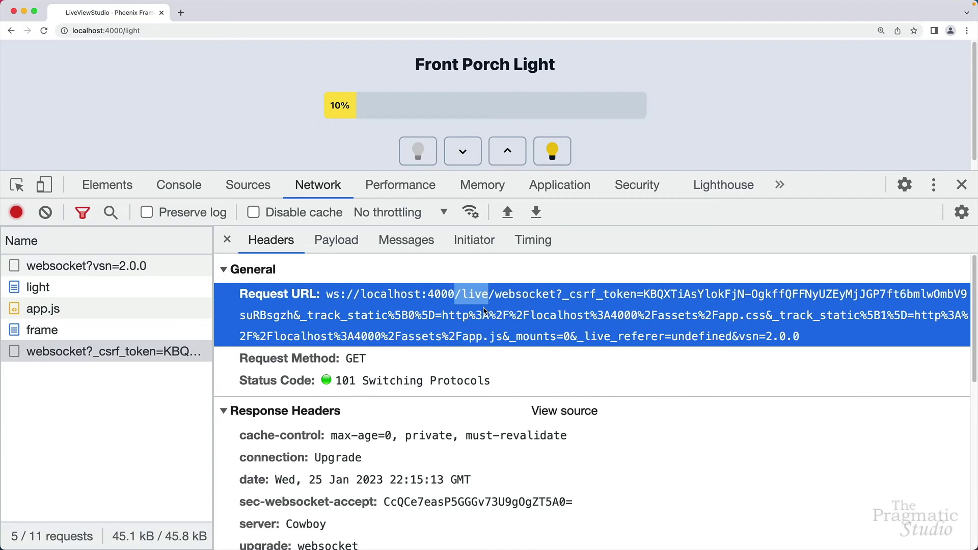
# In Messages, select phx_join and expand its payload showing params, session, static and url
pyautogui.click(421, 244)
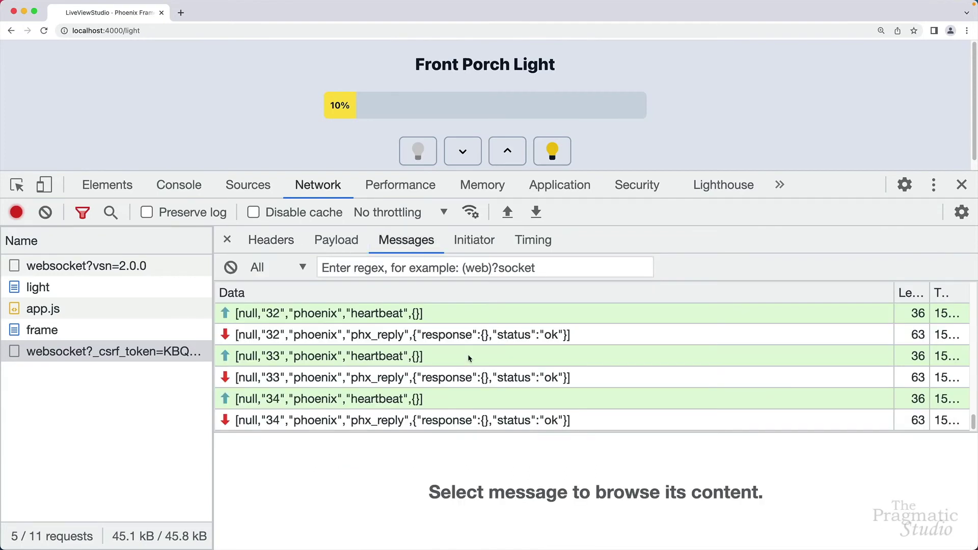
pyautogui.scroll(2, 468, 353)
pyautogui.scroll(10, 468, 353)
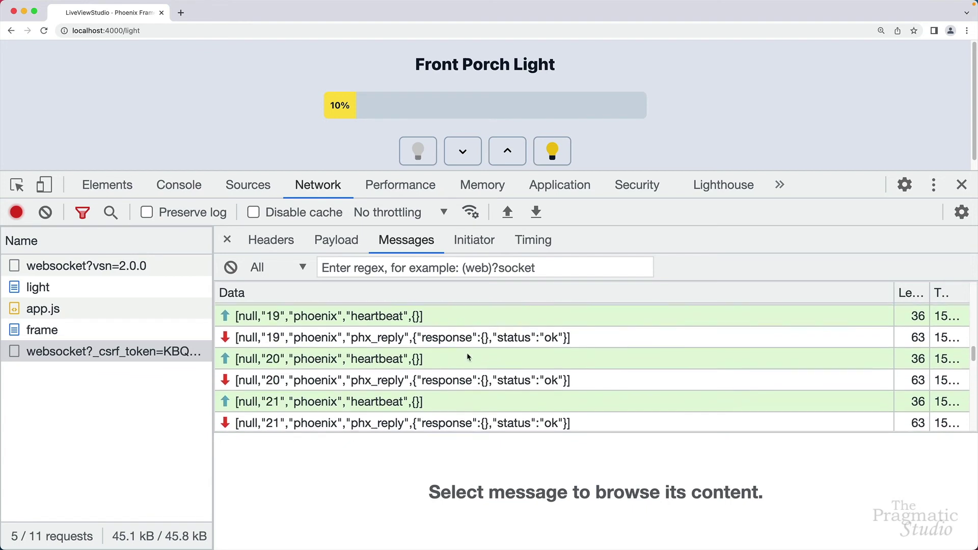
pyautogui.scroll(10, 466, 352)
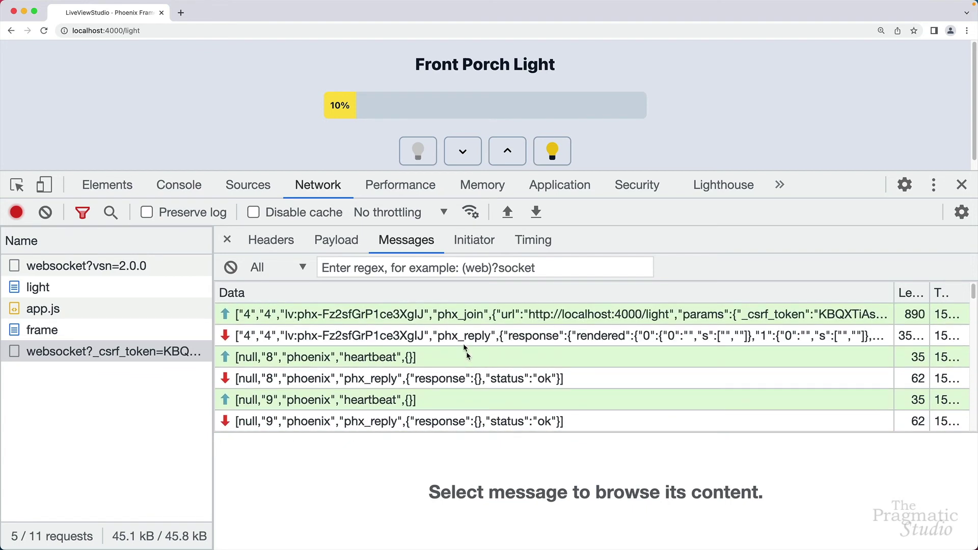
pyautogui.click(451, 316)
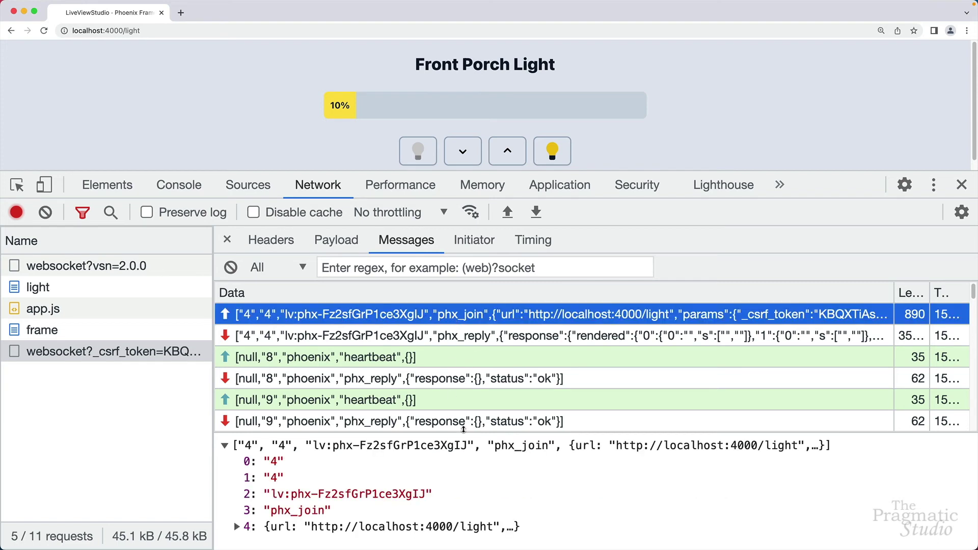
pyautogui.moveTo(463, 434); pyautogui.dragTo(455, 348)
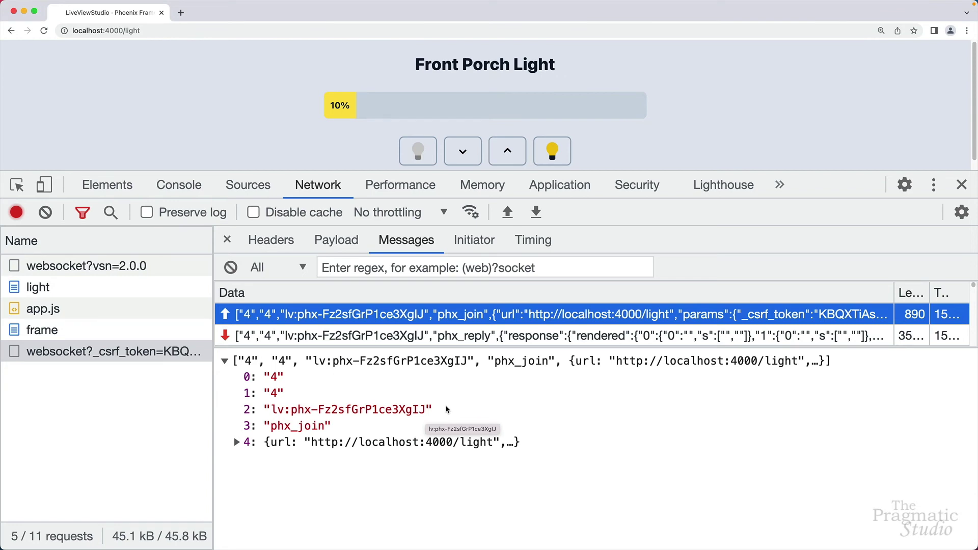
pyautogui.click(237, 442)
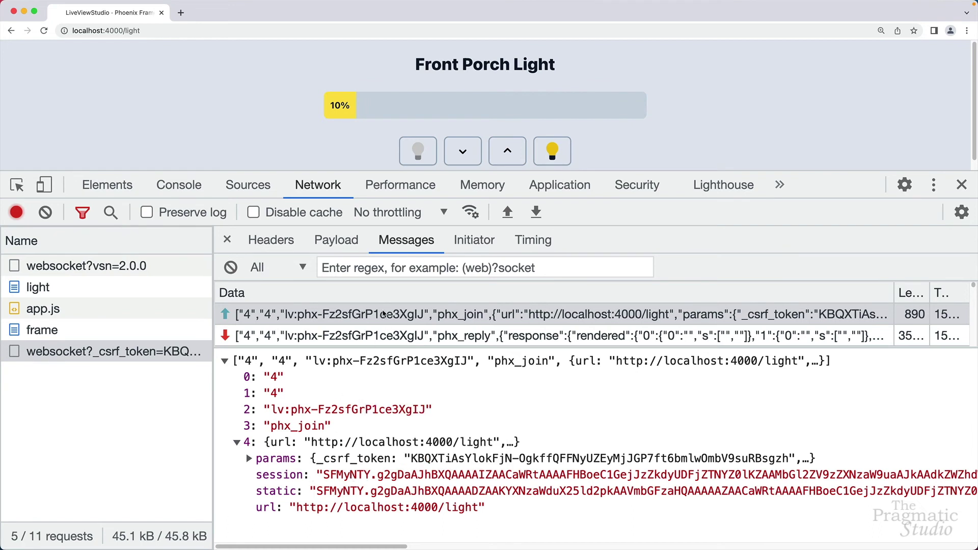
pyautogui.click(385, 314)
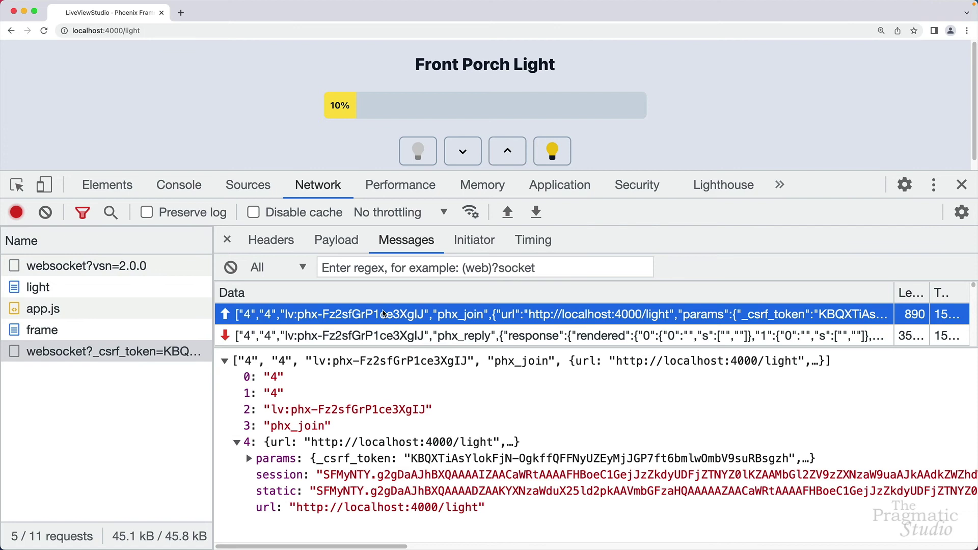
# Open the phx_reply message and expand its payload, response and rendered data, enlarging the detail area
pyautogui.click(380, 338)
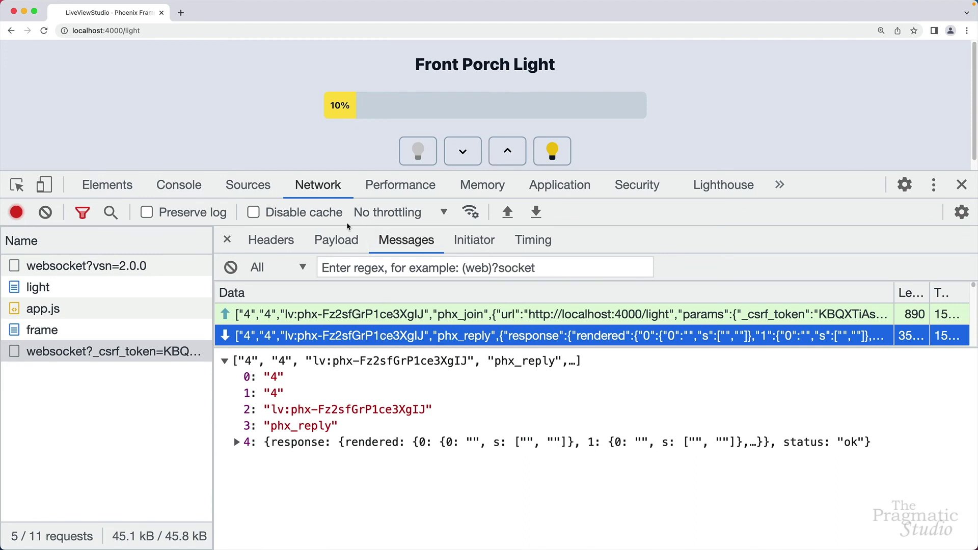
pyautogui.click(237, 442)
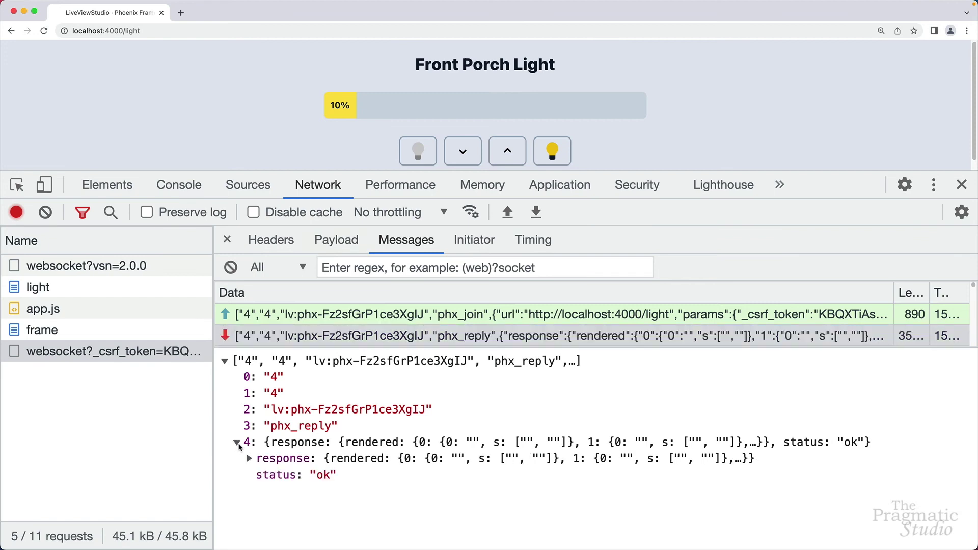
pyautogui.click(250, 459)
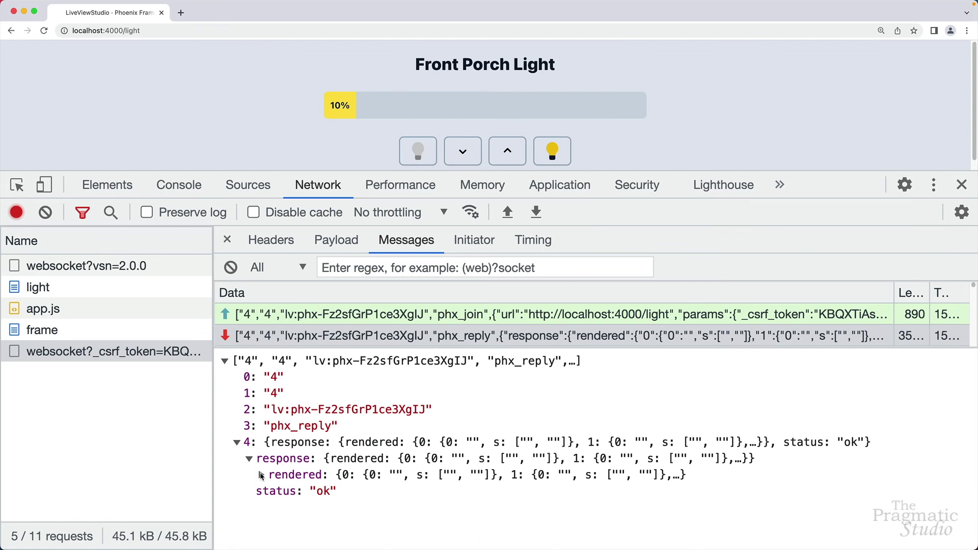
pyautogui.click(261, 475)
pyautogui.scroll(-2, 262, 471)
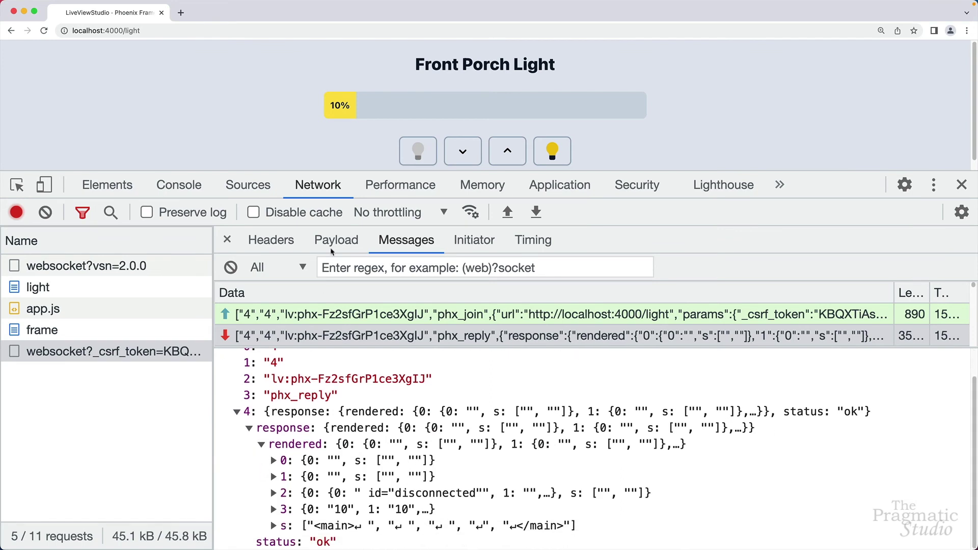
pyautogui.moveTo(344, 171); pyautogui.dragTo(342, 126)
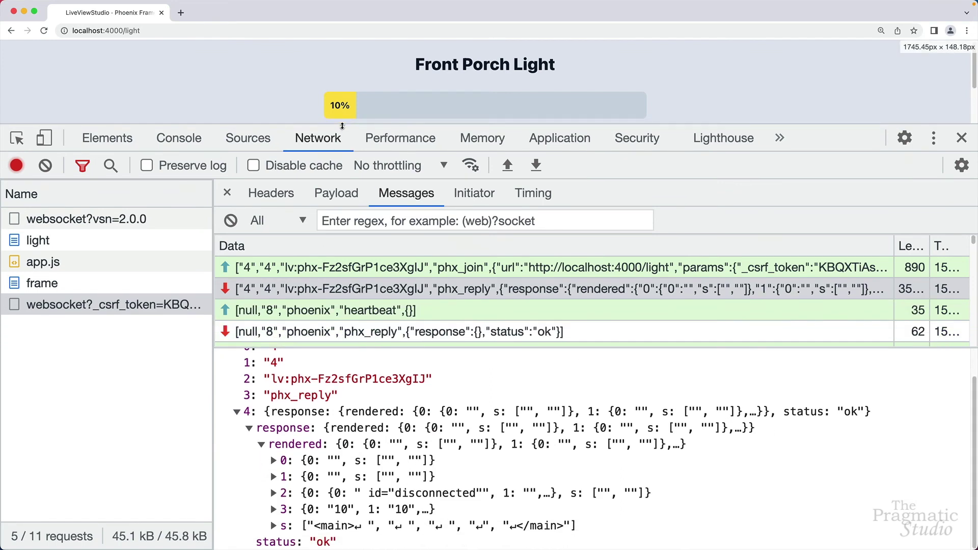
pyautogui.moveTo(395, 347); pyautogui.dragTo(394, 296)
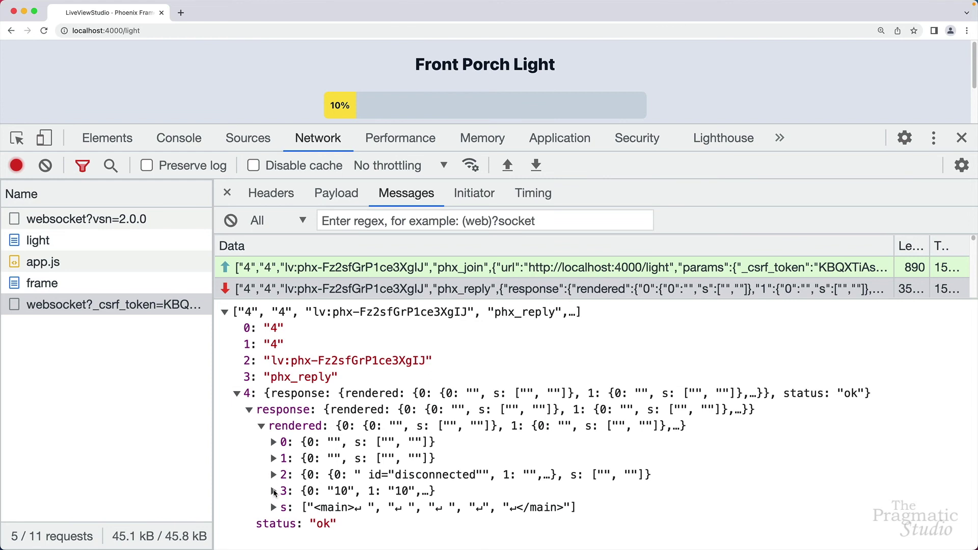
# Expand rendered entry 3's static strings and highlight the h1 tag, percent sign and value 10
pyautogui.click(274, 491)
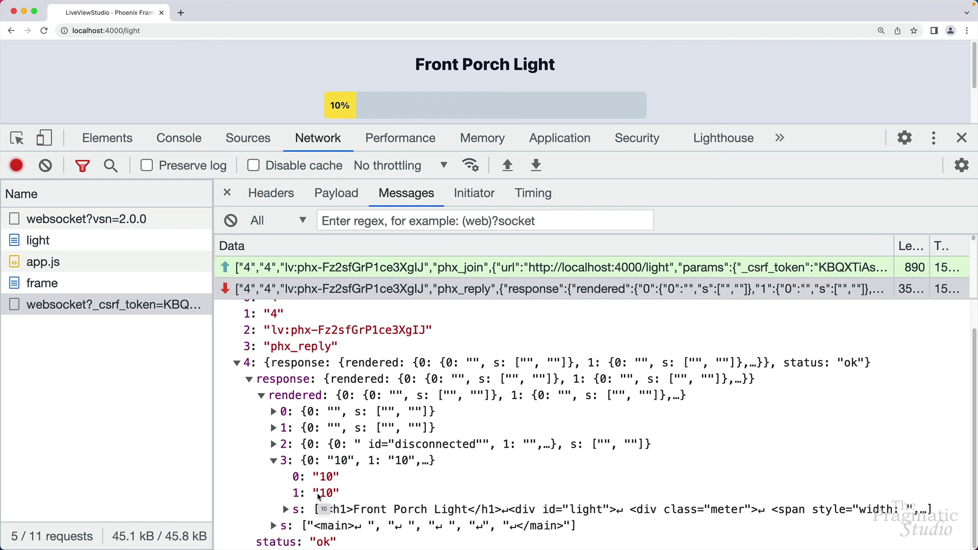
pyautogui.click(285, 509)
pyautogui.scroll(-2, 285, 497)
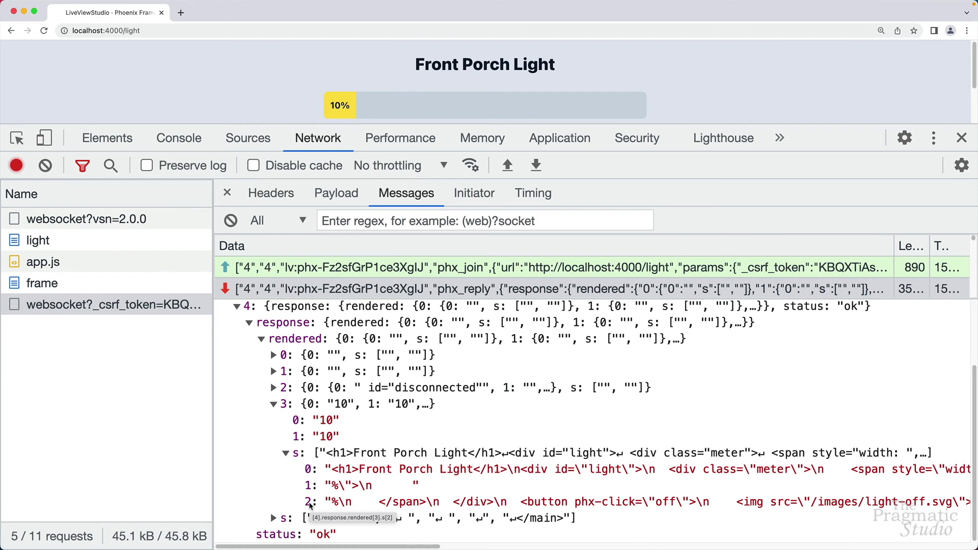
pyautogui.moveTo(331, 469); pyautogui.dragTo(356, 475)
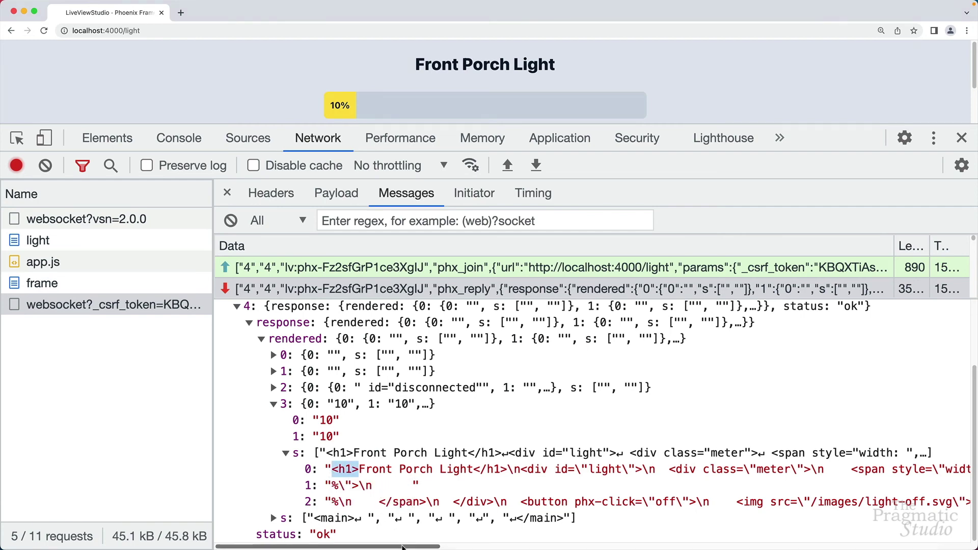
pyautogui.moveTo(402, 546); pyautogui.dragTo(473, 547)
pyautogui.moveTo(706, 469); pyautogui.dragTo(757, 472)
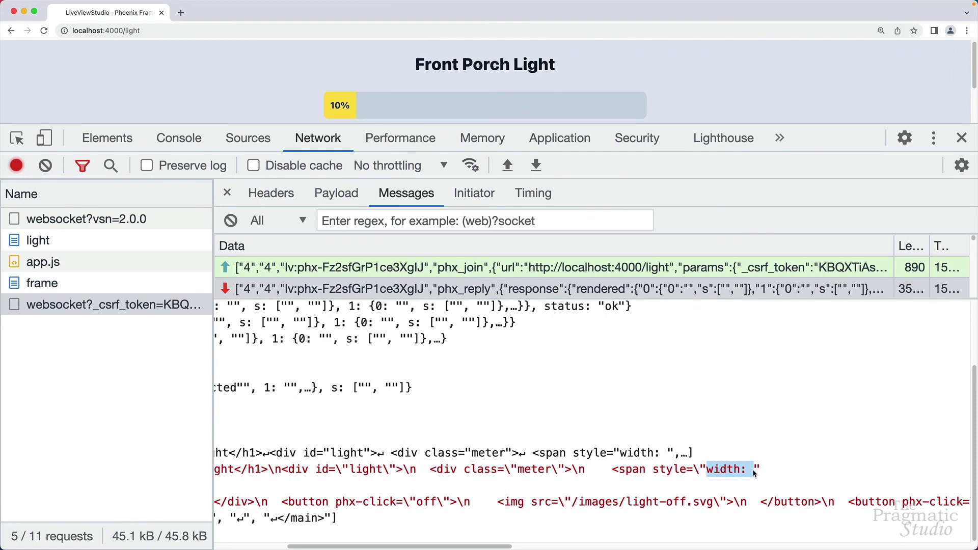
pyautogui.moveTo(498, 547); pyautogui.dragTo(376, 539)
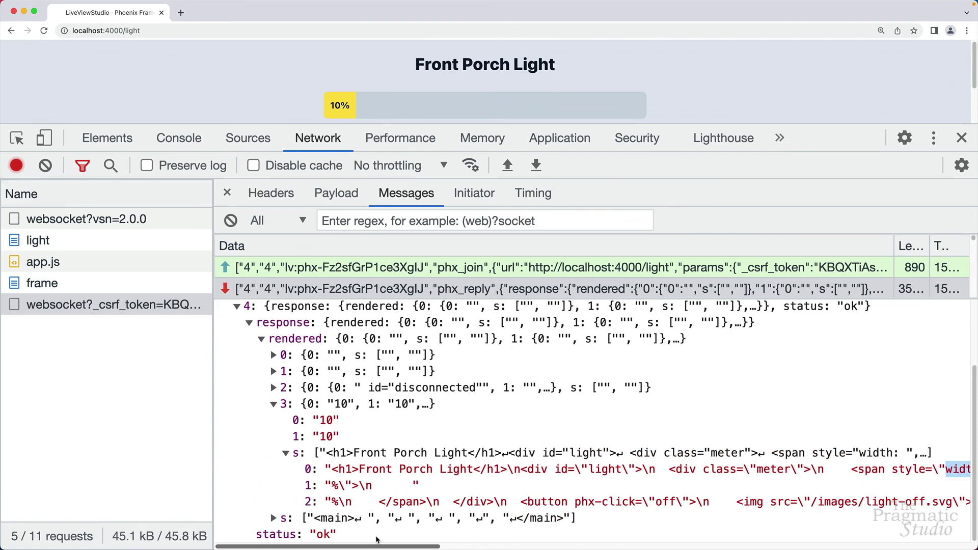
pyautogui.moveTo(331, 487); pyautogui.dragTo(341, 490)
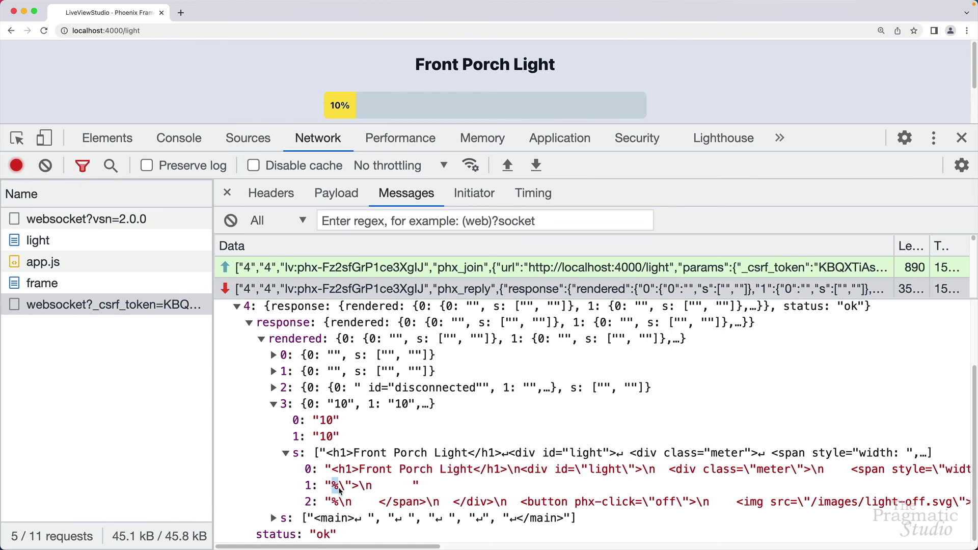
pyautogui.moveTo(293, 421); pyautogui.dragTo(340, 426)
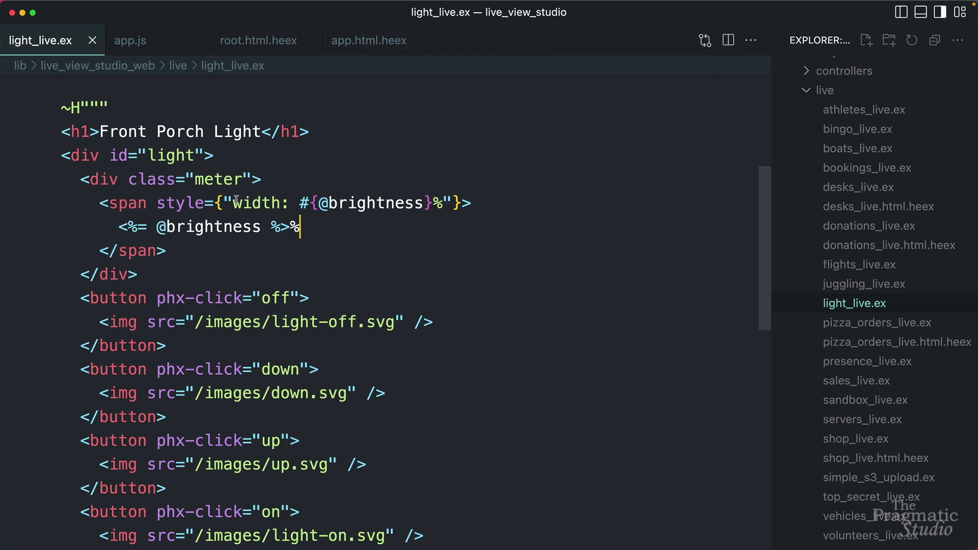
pyautogui.moveTo(233, 203); pyautogui.dragTo(431, 217)
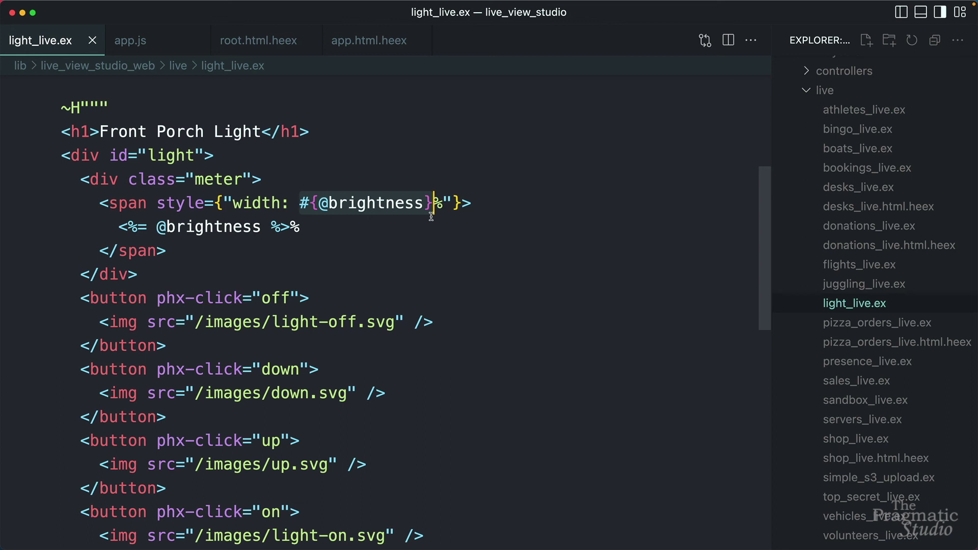
pyautogui.click(444, 210)
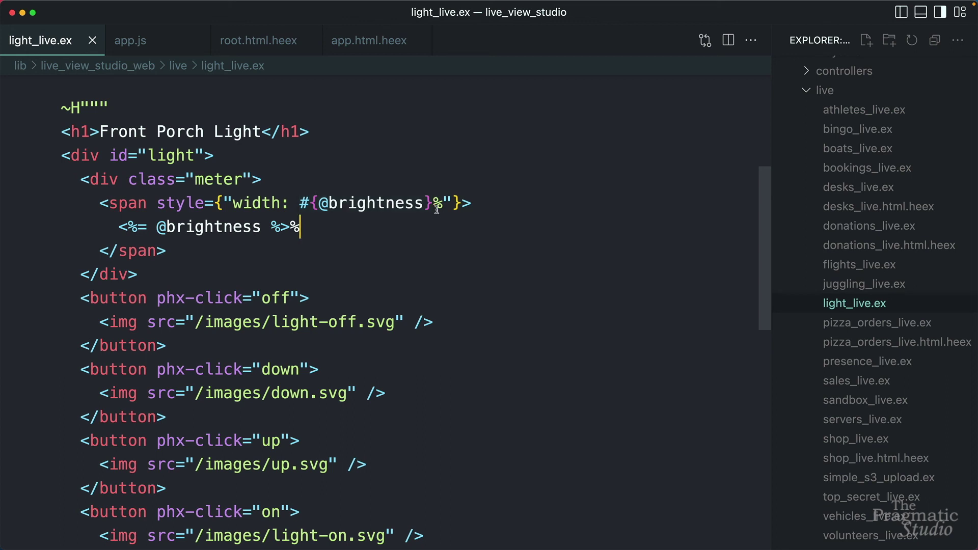
pyautogui.click(473, 206)
# Match the brightness expression to the percent-and-quote static, second 10 value and closing span string
pyautogui.moveTo(119, 226)
pyautogui.mouseDown()
pyautogui.moveTo(290, 229)
pyautogui.moveTo(345, 427)
pyautogui.mouseUp()
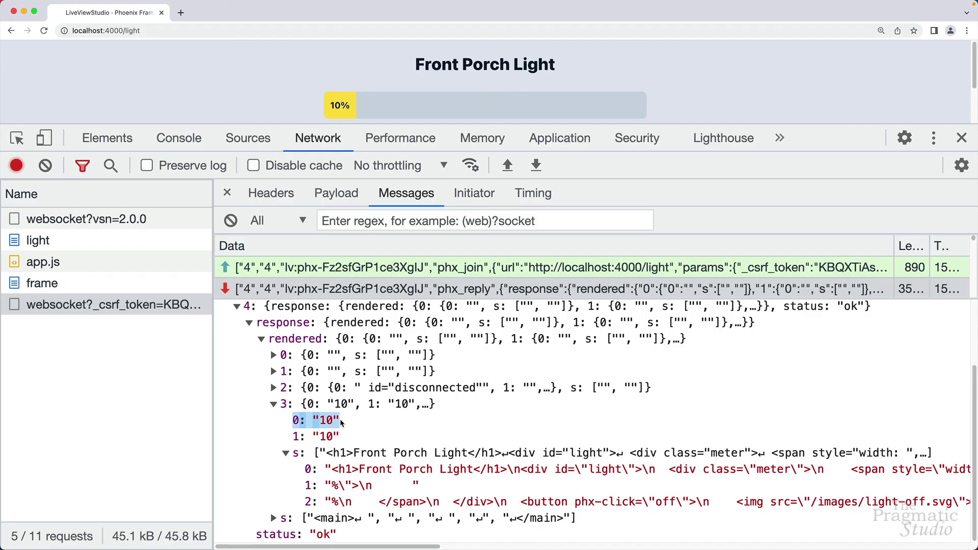
pyautogui.moveTo(332, 487); pyautogui.dragTo(358, 493)
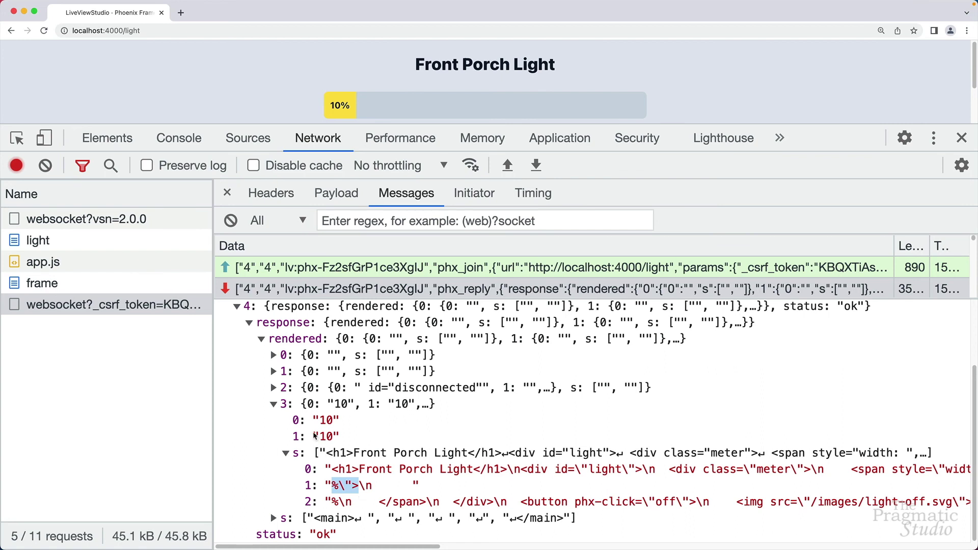
pyautogui.moveTo(313, 437); pyautogui.dragTo(342, 441)
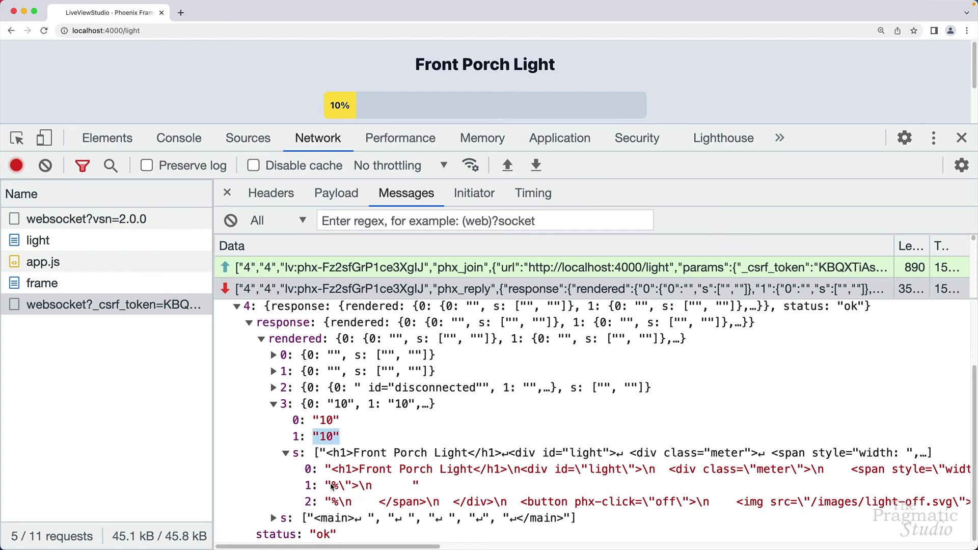
pyautogui.moveTo(331, 501); pyautogui.dragTo(481, 507)
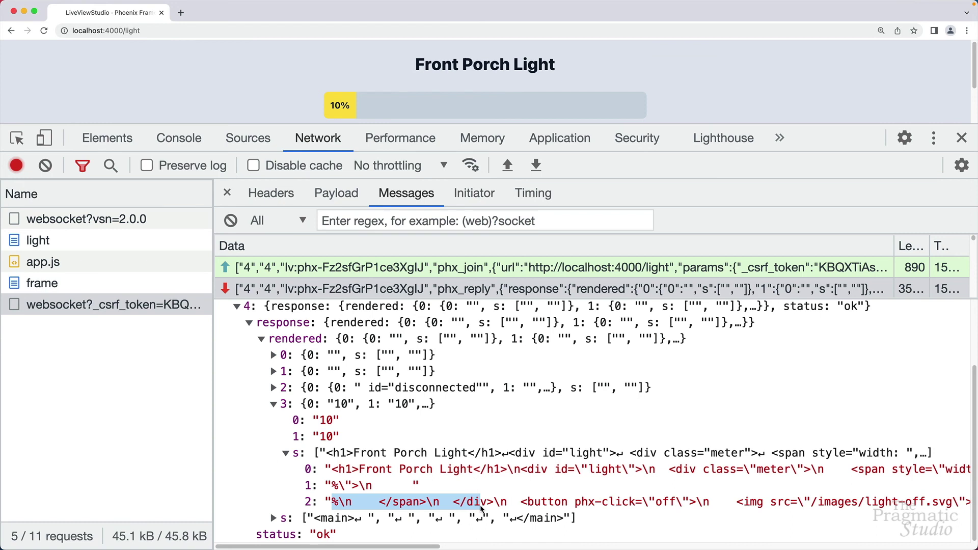
# Re-highlight the heading static and both 10 values, then collapse node 3 and expand the outer static strings
pyautogui.click(421, 477)
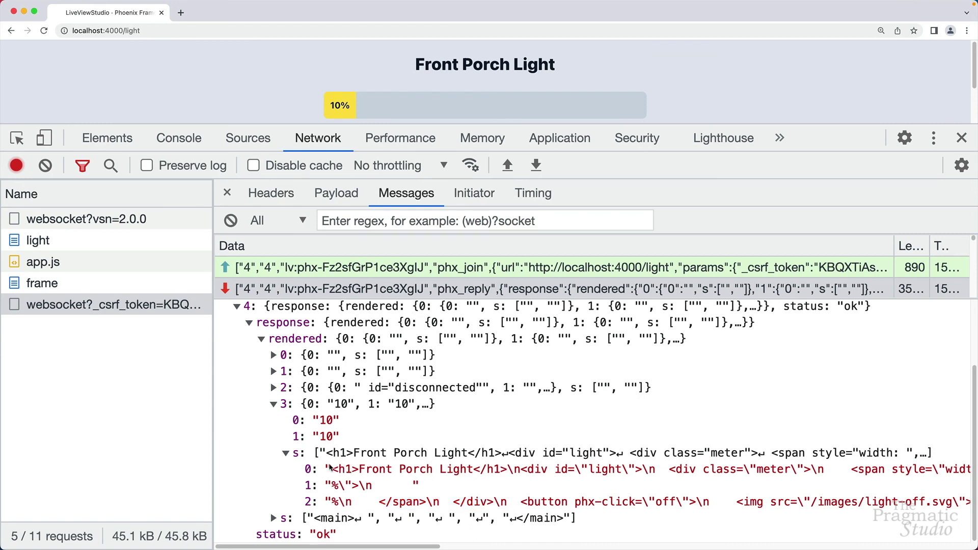
pyautogui.moveTo(332, 469); pyautogui.dragTo(448, 476)
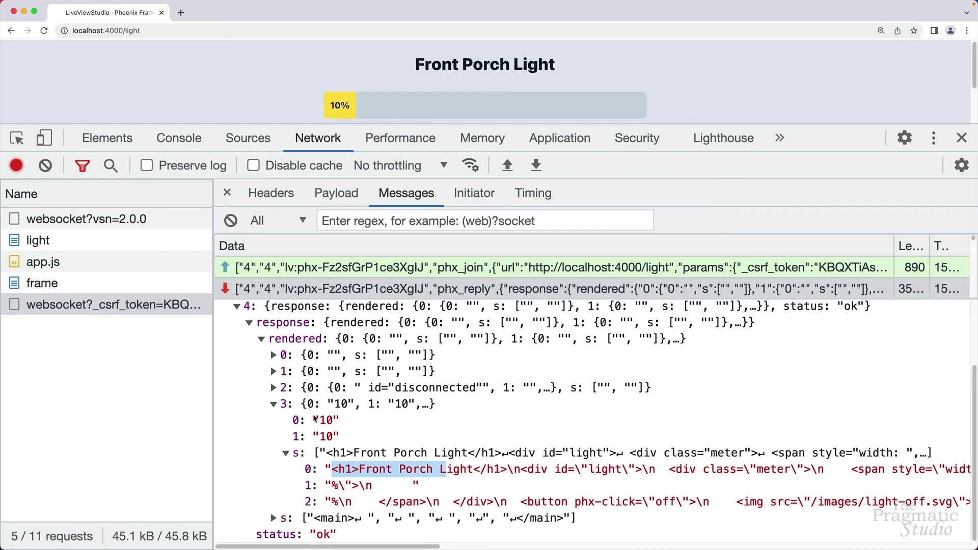
pyautogui.moveTo(313, 420); pyautogui.dragTo(356, 422)
pyautogui.moveTo(325, 485); pyautogui.dragTo(377, 487)
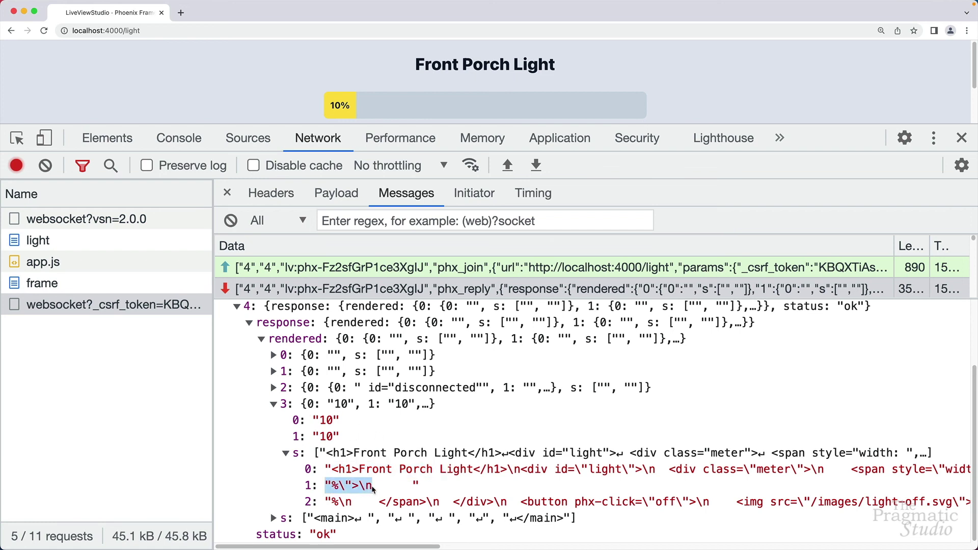
pyautogui.moveTo(313, 436); pyautogui.dragTo(346, 441)
pyautogui.moveTo(326, 502); pyautogui.dragTo(427, 511)
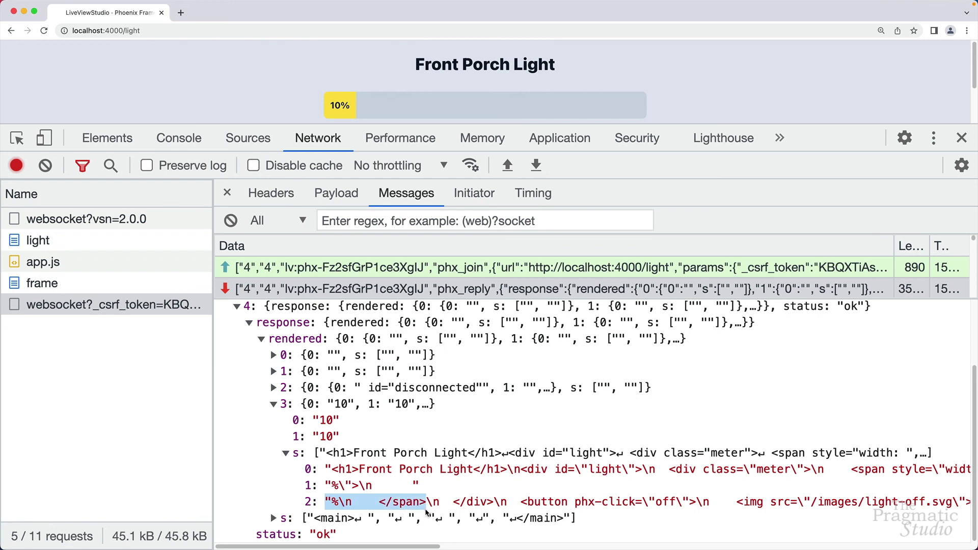
pyautogui.click(274, 404)
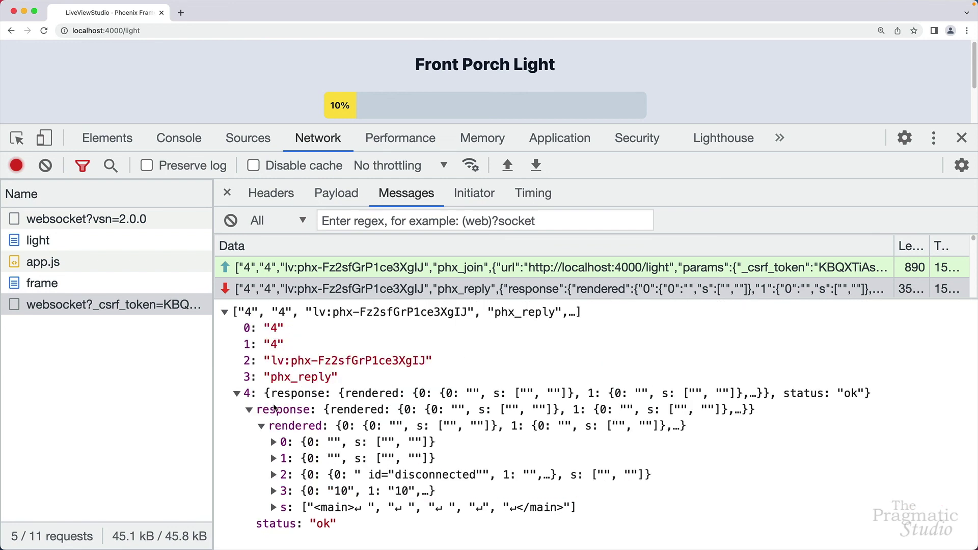
pyautogui.click(274, 507)
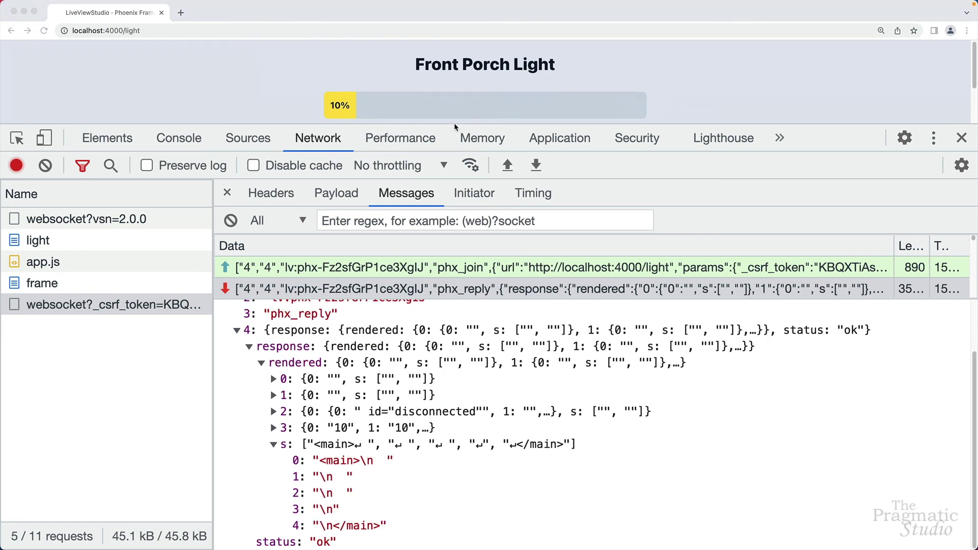
# Raise Front Porch Light from 10% to 20% and scroll Messages to the newest up event and reply
pyautogui.moveTo(453, 127); pyautogui.dragTo(464, 187)
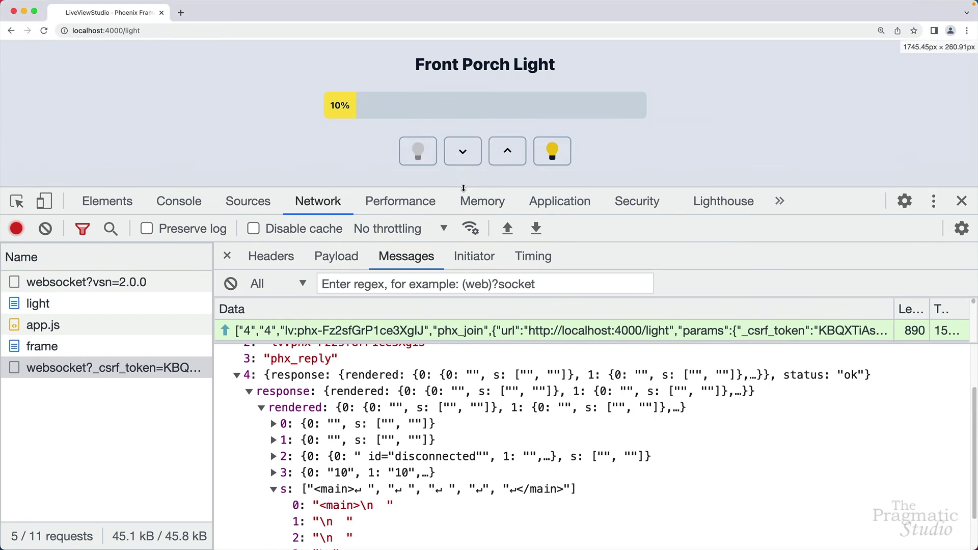
pyautogui.click(508, 152)
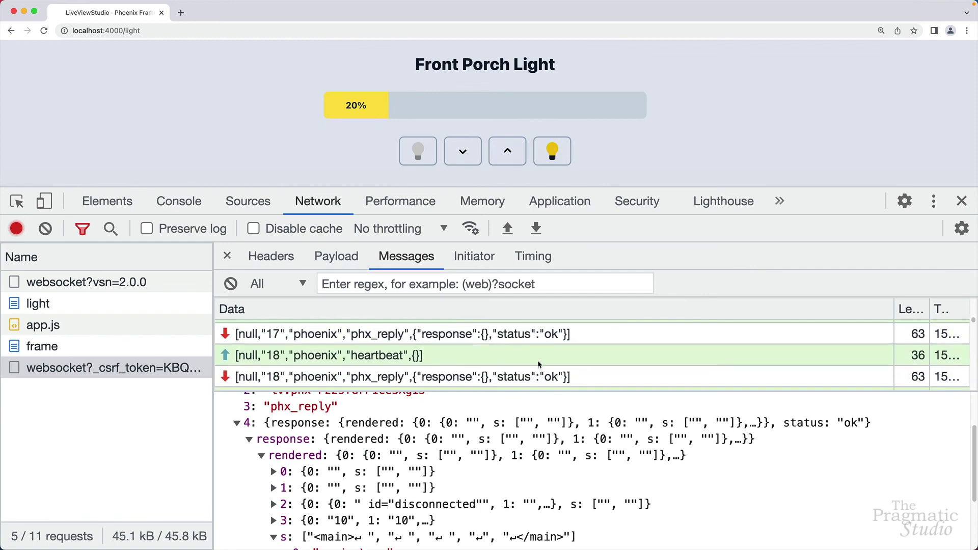
pyautogui.scroll(-10, 537, 359)
pyautogui.scroll(-10, 538, 355)
pyautogui.scroll(-1, 538, 352)
pyautogui.scroll(1, 519, 354)
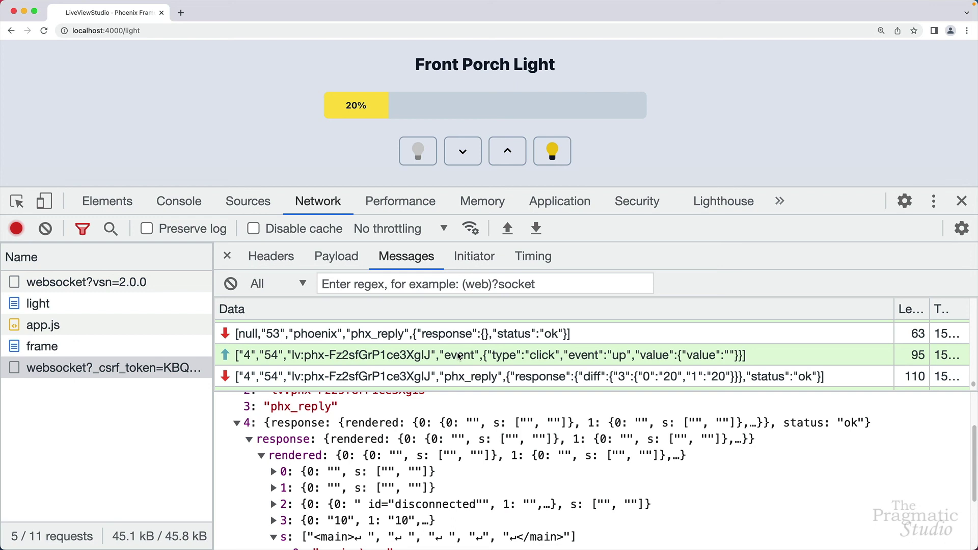
# Open the last phx_reply and expand payload, response, diff and entry 3 to its two "20" values
pyautogui.click(484, 380)
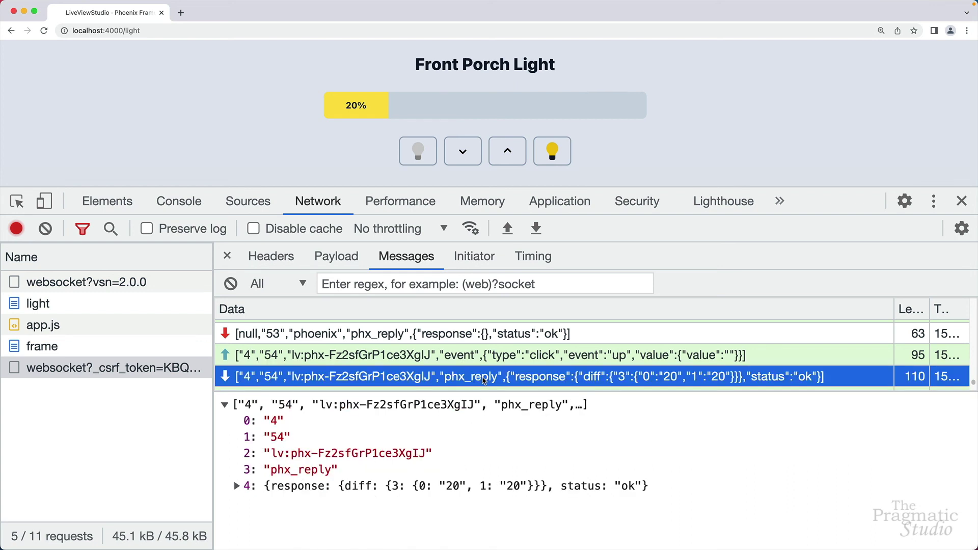
pyautogui.click(237, 486)
pyautogui.click(249, 502)
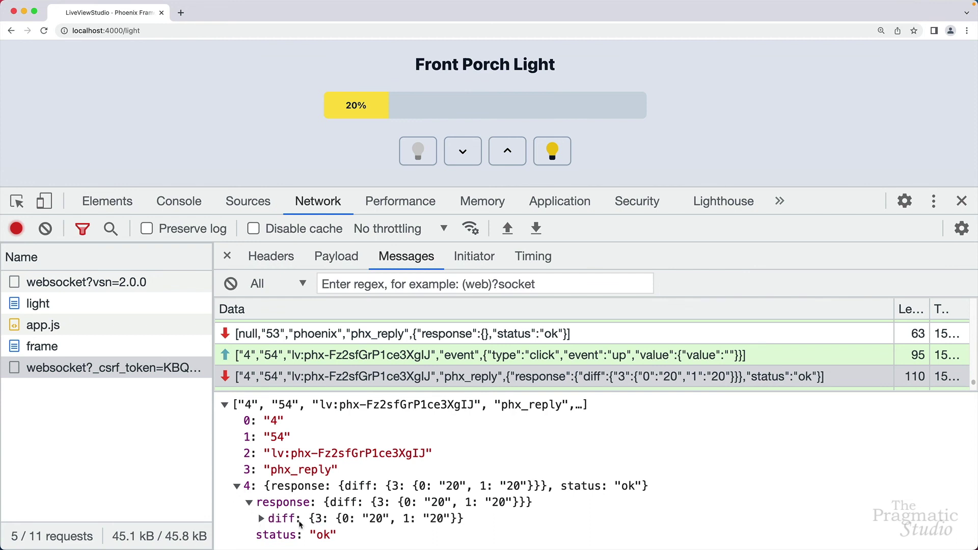
pyautogui.click(261, 518)
pyautogui.scroll(-1, 270, 530)
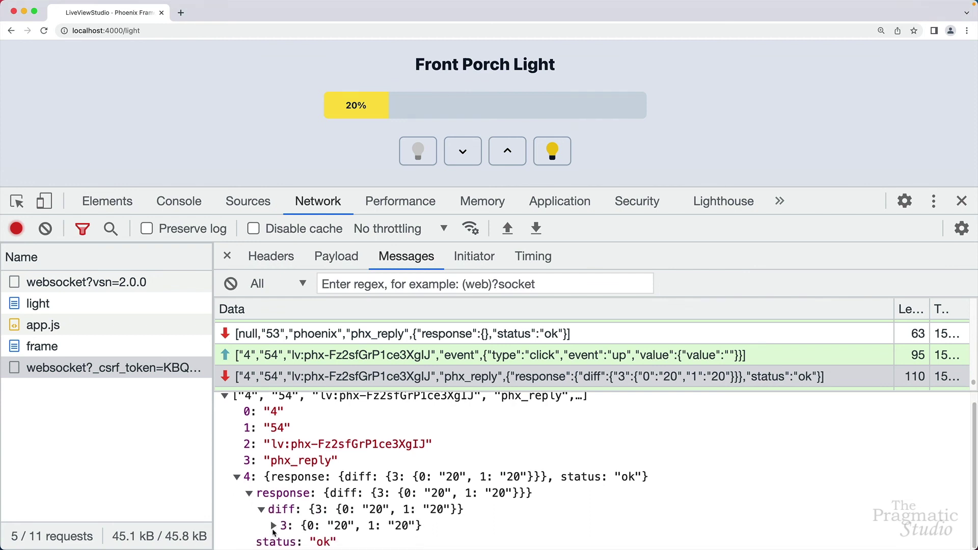
pyautogui.click(273, 527)
pyautogui.scroll(-3, 306, 514)
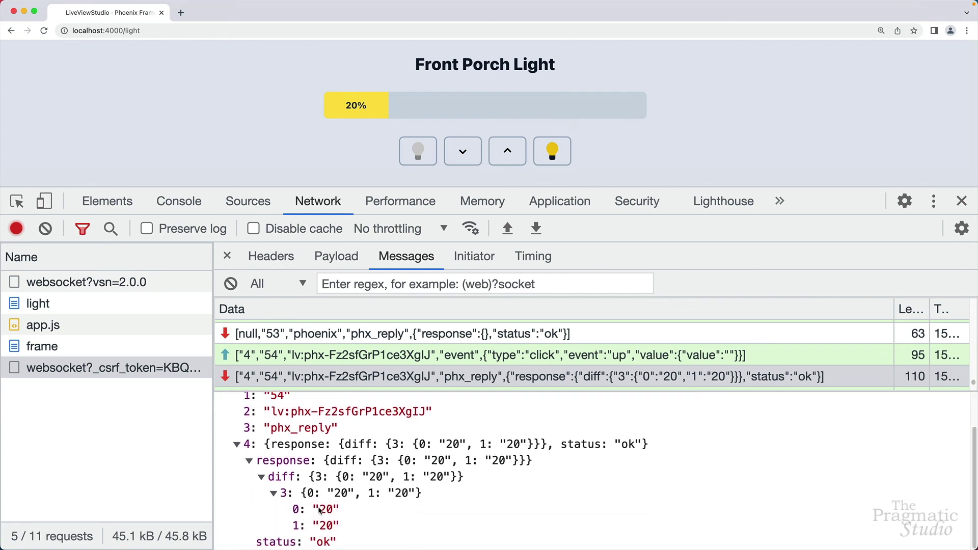